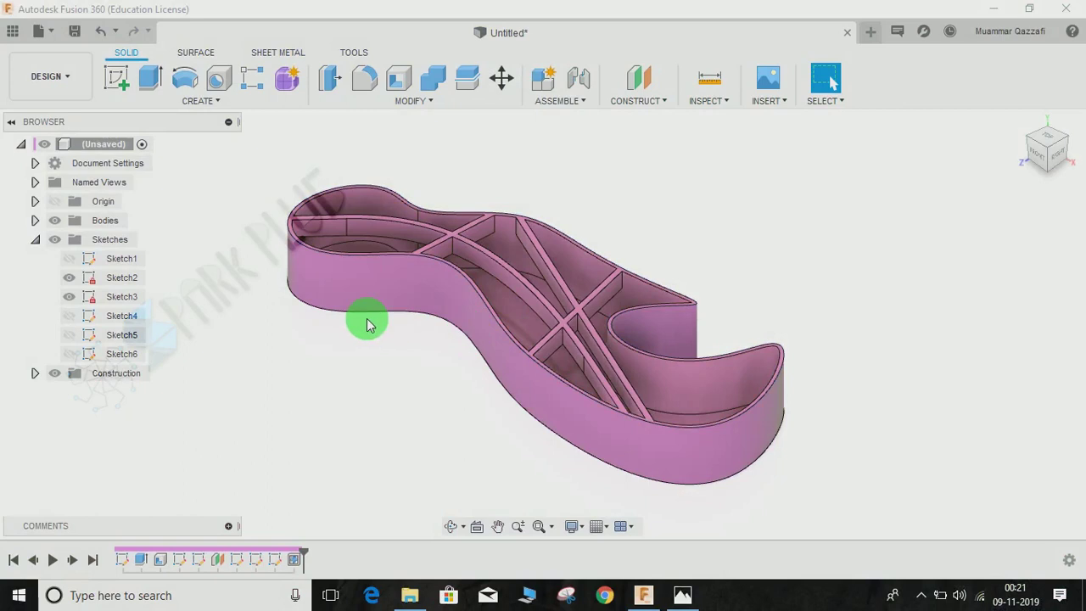
{"action": "middle_click_drag", "start_coordinate": [480, 307], "coordinate": [497, 267]}
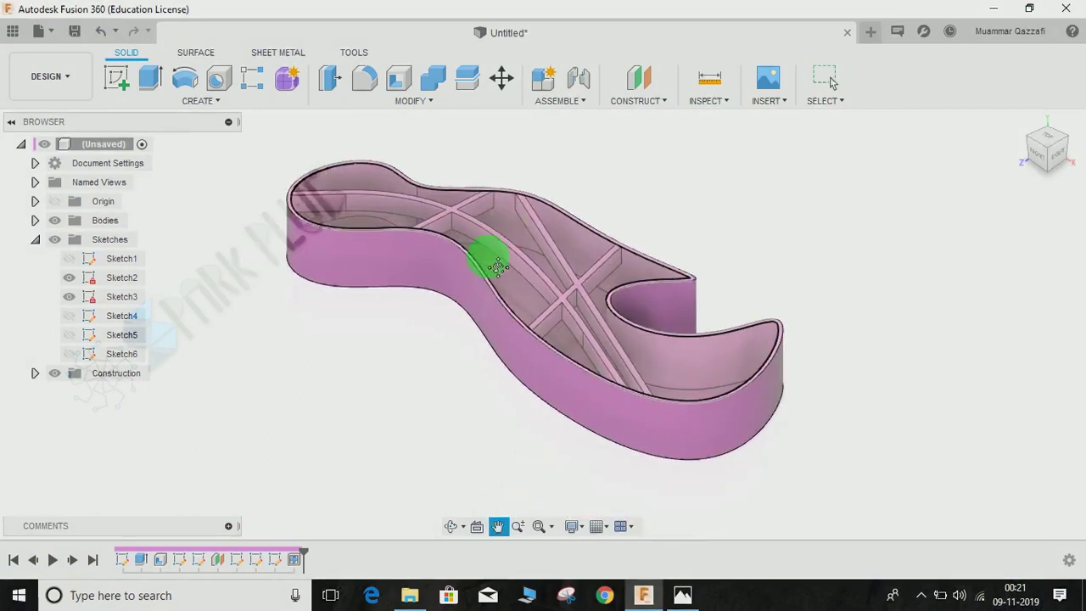
{"action": "left_click", "coordinate": [187, 101]}
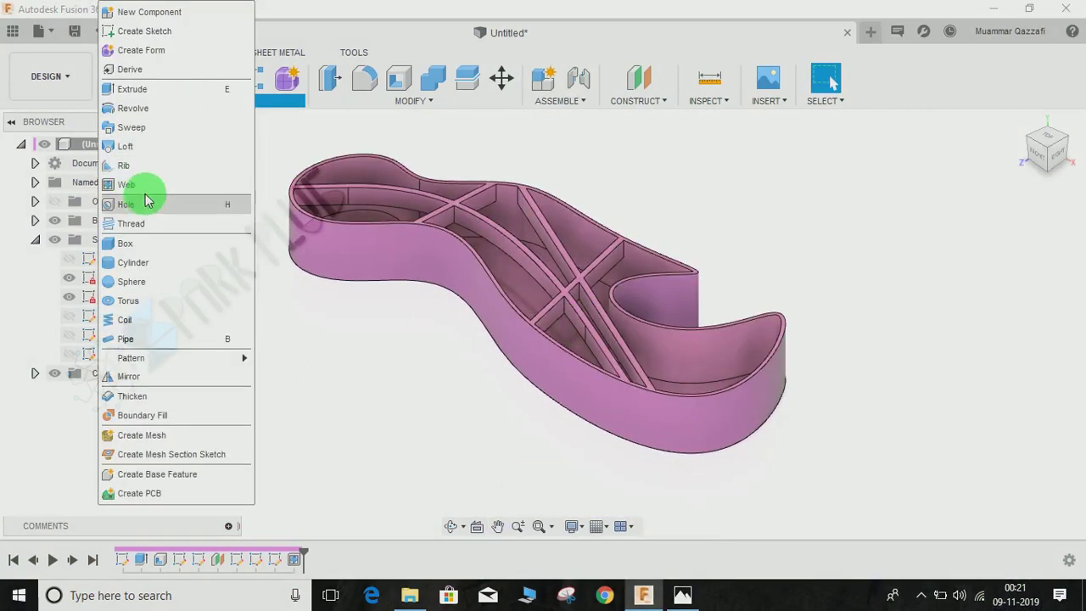
{"action": "left_click", "coordinate": [488, 454]}
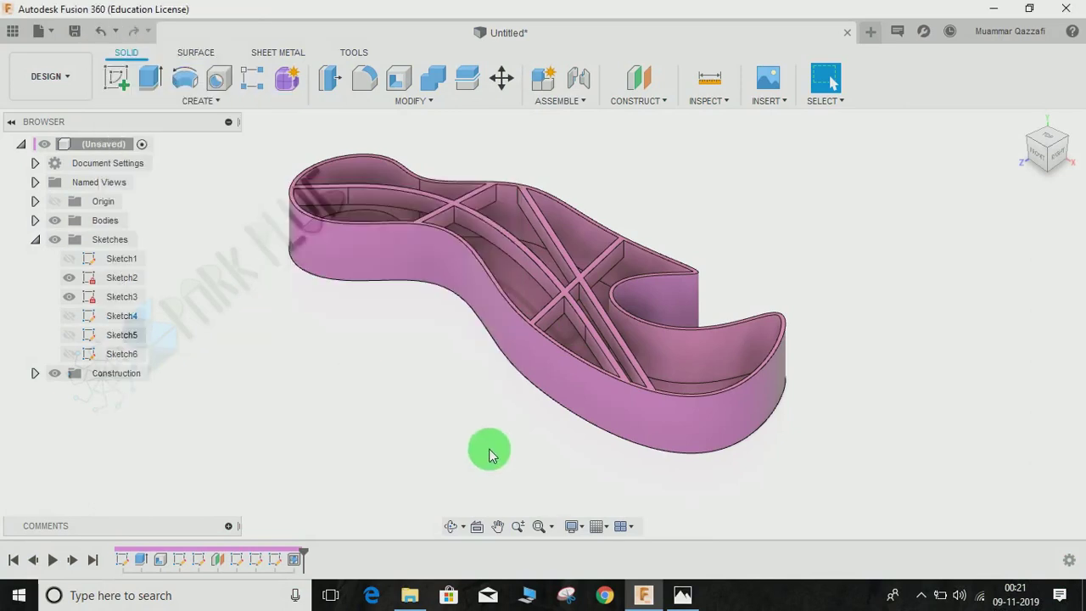
{"action": "middle_click_drag", "start_coordinate": [463, 373], "coordinate": [237, 89], "text": "shift"}
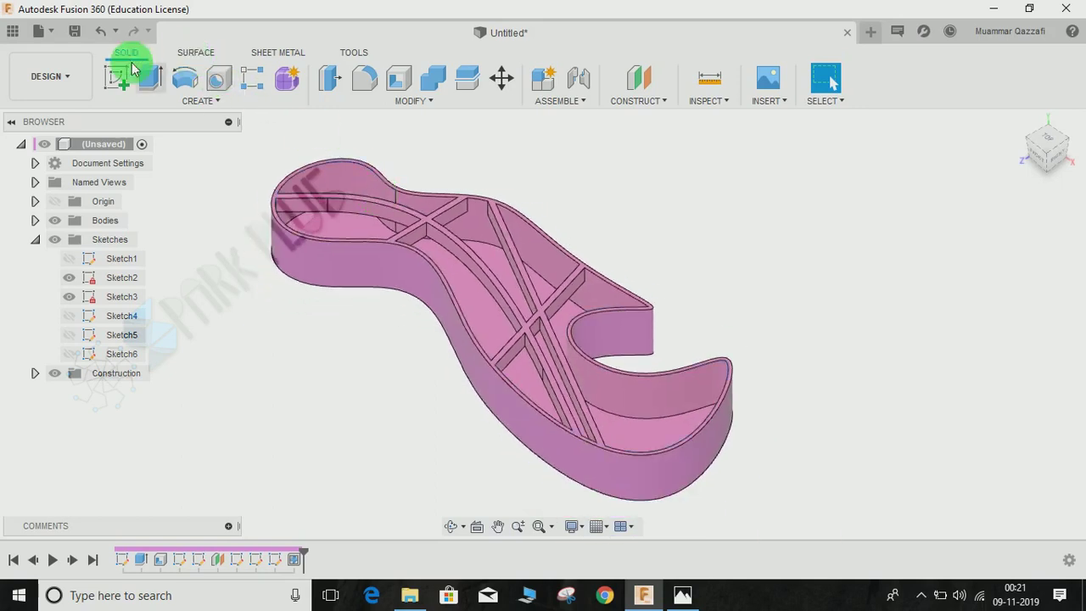
Open a new blank design and start a sketch on the horizontal plane.
{"action": "left_click", "coordinate": [859, 35]}
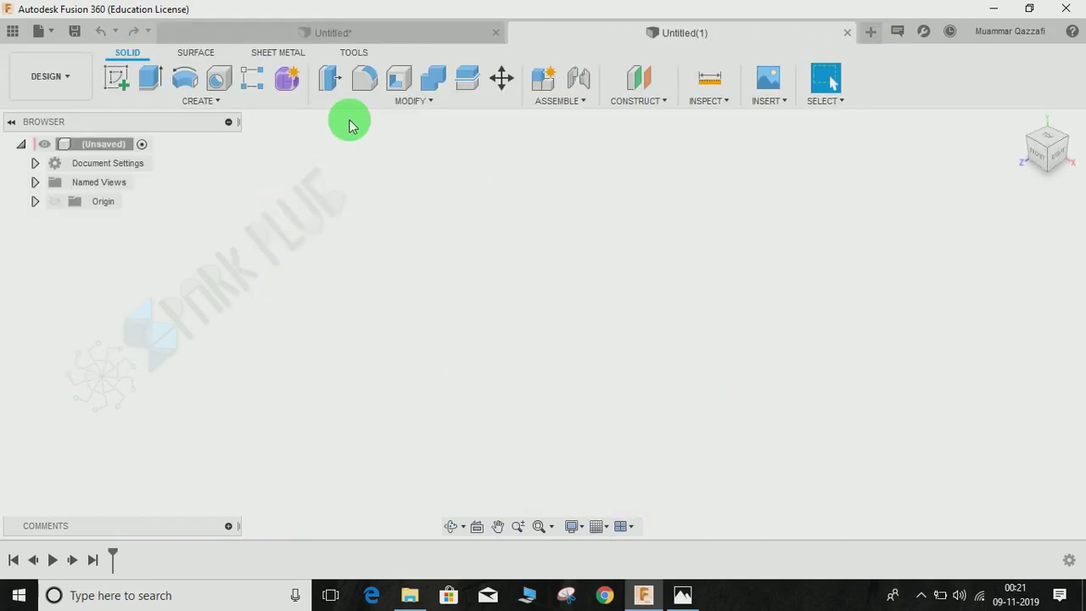
{"action": "left_click", "coordinate": [116, 77]}
{"action": "left_click", "coordinate": [581, 395]}
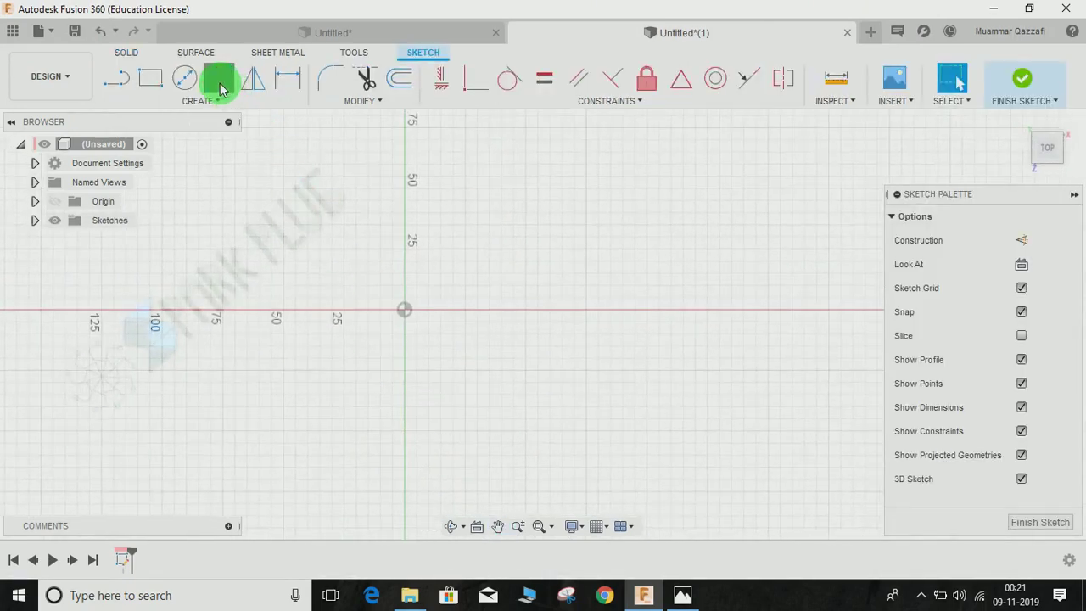
Draw a closed, wavy fit-point spline outline with 16 points around the origin and a deep notch at one end, then finish the sketch.
{"action": "left_click", "coordinate": [219, 87]}
{"action": "left_click", "coordinate": [247, 297]}
{"action": "left_click", "coordinate": [319, 188]}
{"action": "left_click", "coordinate": [489, 273]}
{"action": "left_click", "coordinate": [598, 187]}
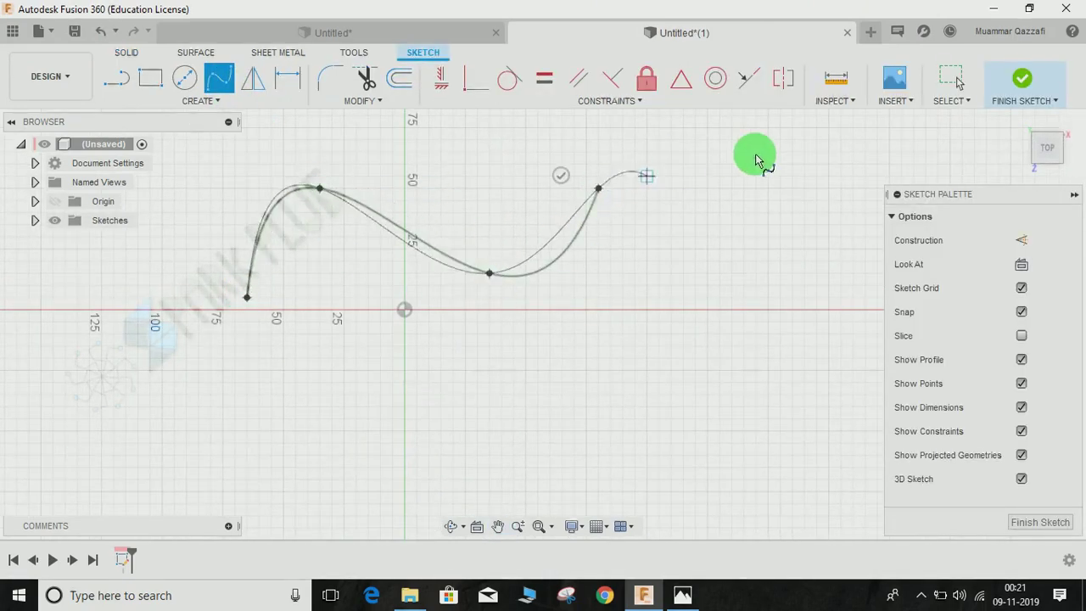
{"action": "left_click", "coordinate": [756, 152]}
{"action": "left_click", "coordinate": [791, 298]}
{"action": "left_click", "coordinate": [658, 274]}
{"action": "left_click", "coordinate": [634, 394]}
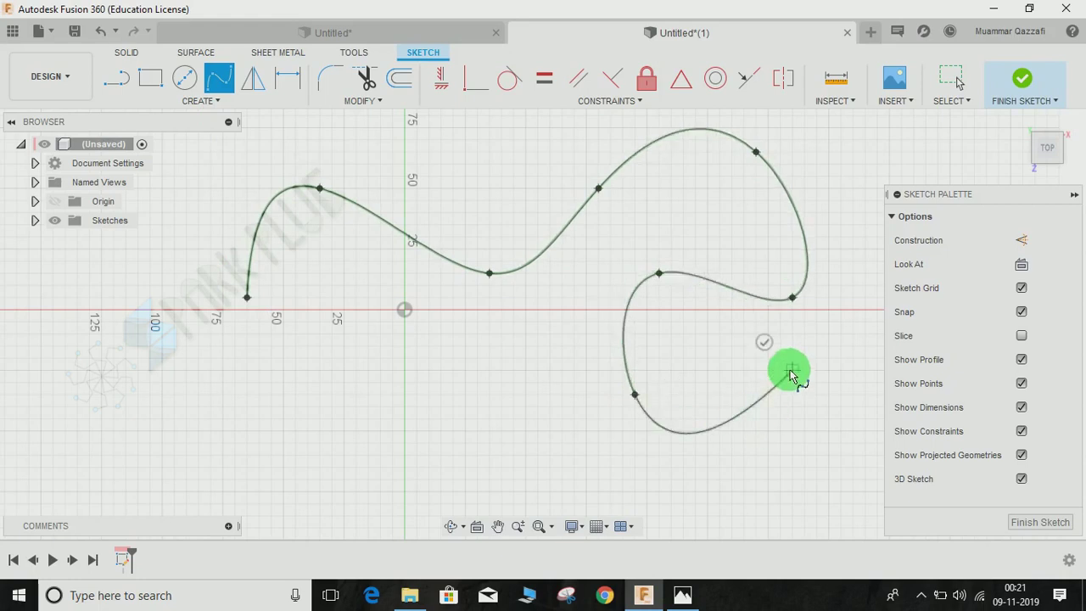
{"action": "left_click", "coordinate": [793, 370]}
{"action": "left_click", "coordinate": [829, 455]}
{"action": "middle_click_drag", "start_coordinate": [625, 465], "coordinate": [631, 417]}
{"action": "left_click", "coordinate": [521, 394]}
{"action": "left_click", "coordinate": [473, 334]}
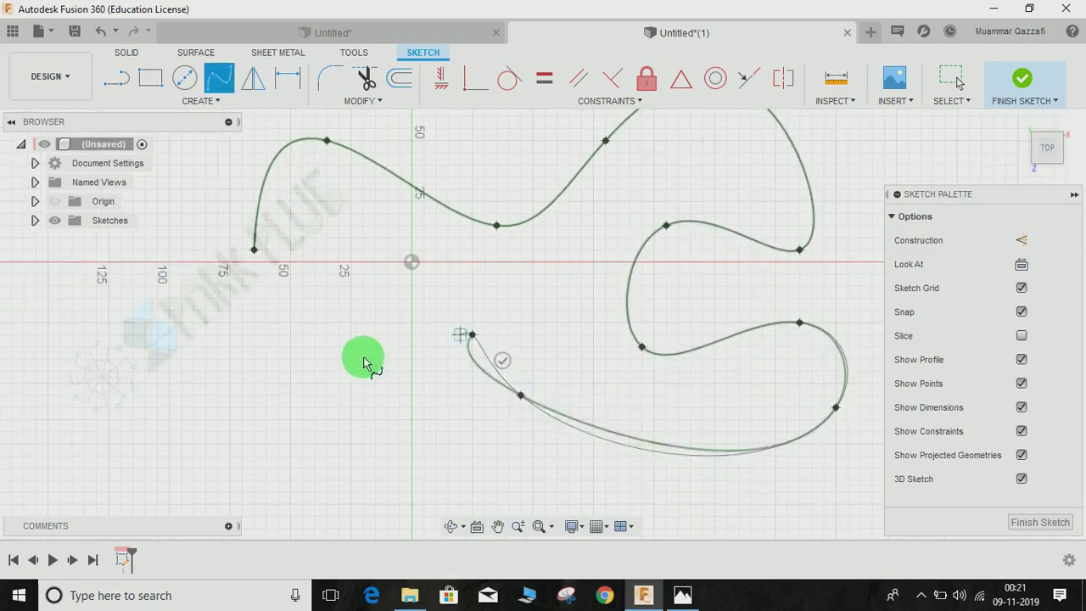
{"action": "left_click", "coordinate": [290, 407]}
{"action": "left_click", "coordinate": [157, 455]}
{"action": "left_click", "coordinate": [145, 334]}
{"action": "left_click", "coordinate": [254, 346]}
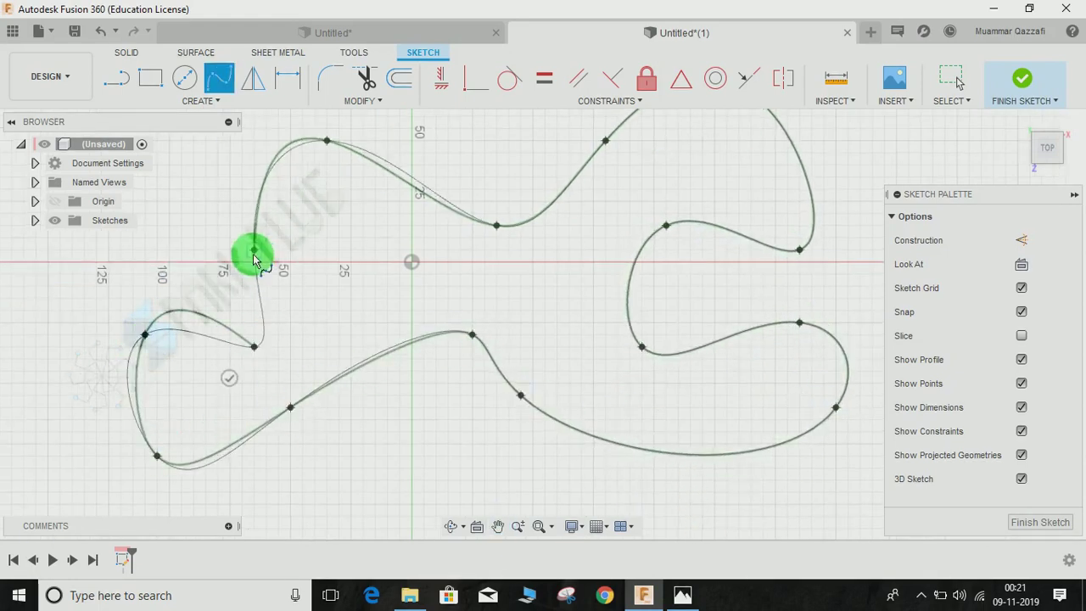
{"action": "left_click", "coordinate": [254, 251]}
{"action": "left_click", "coordinate": [1018, 79]}
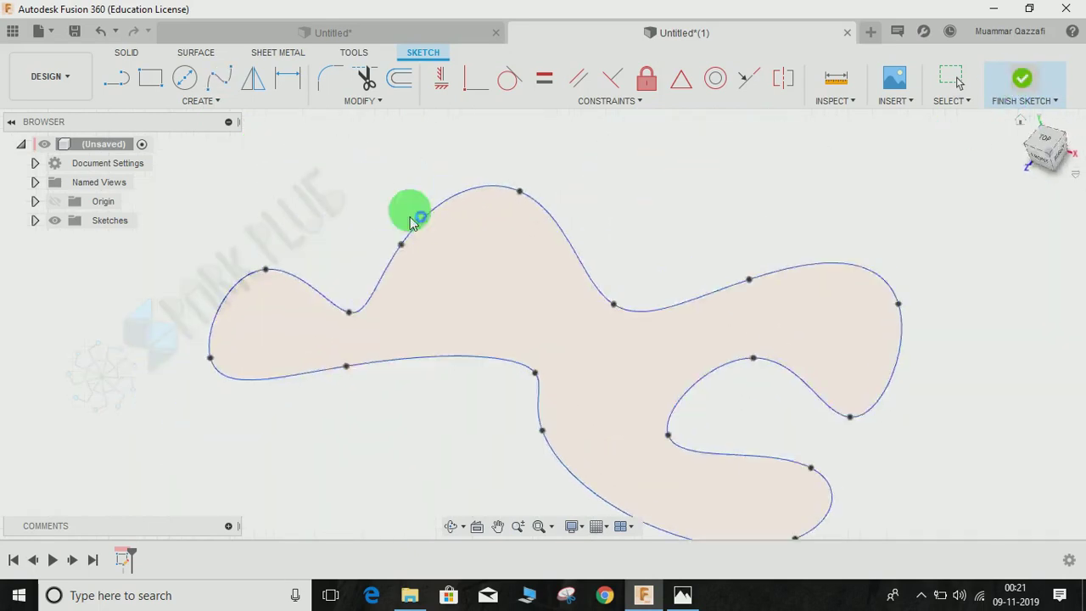
Extrude the closed spline profile 30 mm upward as a new body.
{"action": "left_click", "coordinate": [149, 78]}
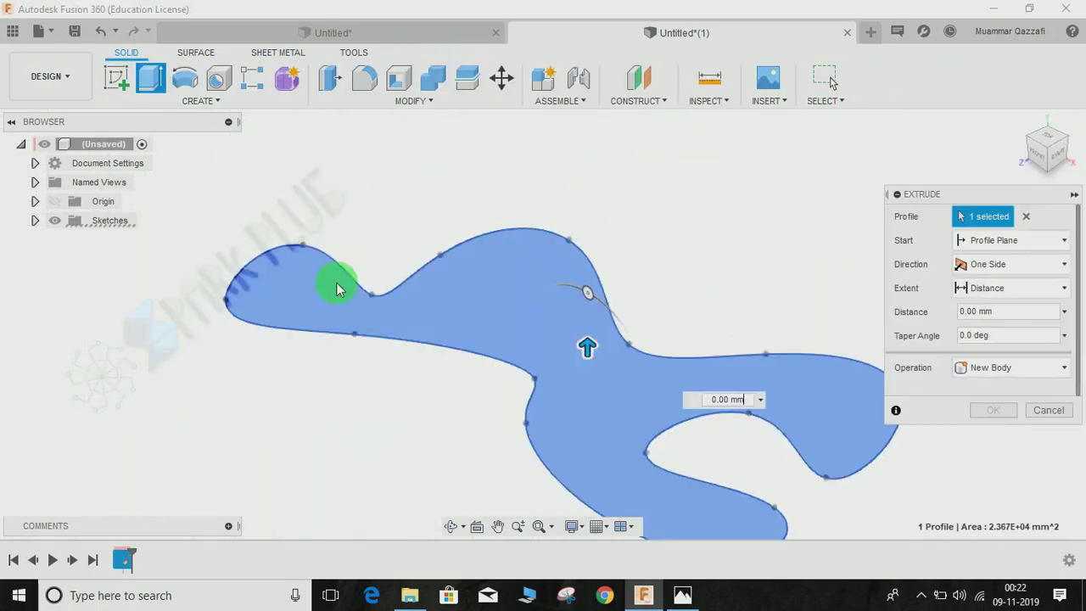
{"action": "left_click", "coordinate": [334, 283]}
{"action": "left_click", "coordinate": [593, 344]}
{"action": "left_click_drag", "start_coordinate": [584, 348], "coordinate": [585, 287]}
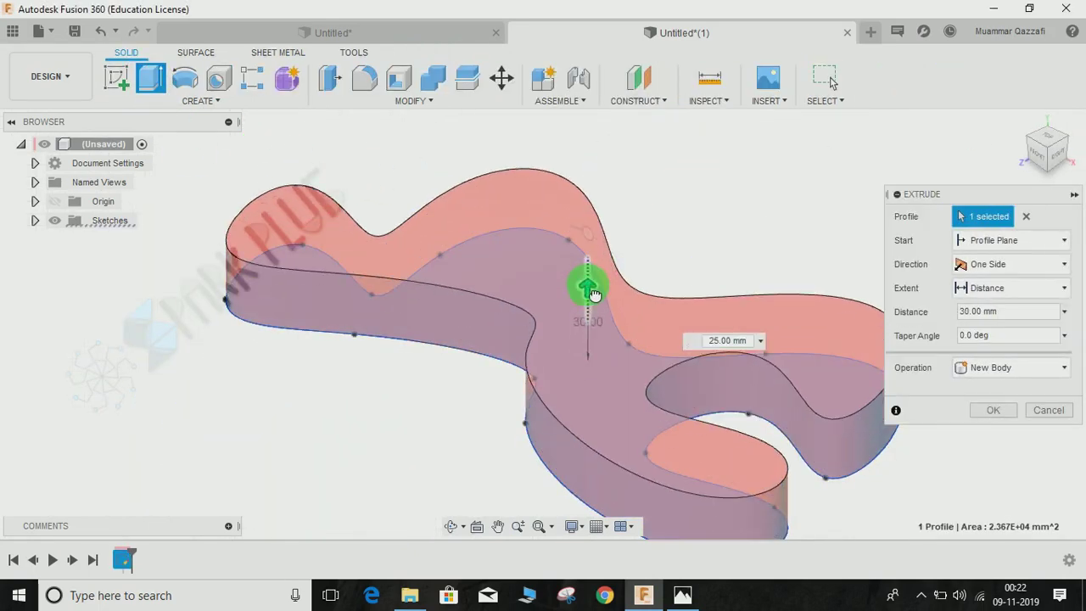
{"action": "left_click", "coordinate": [994, 410]}
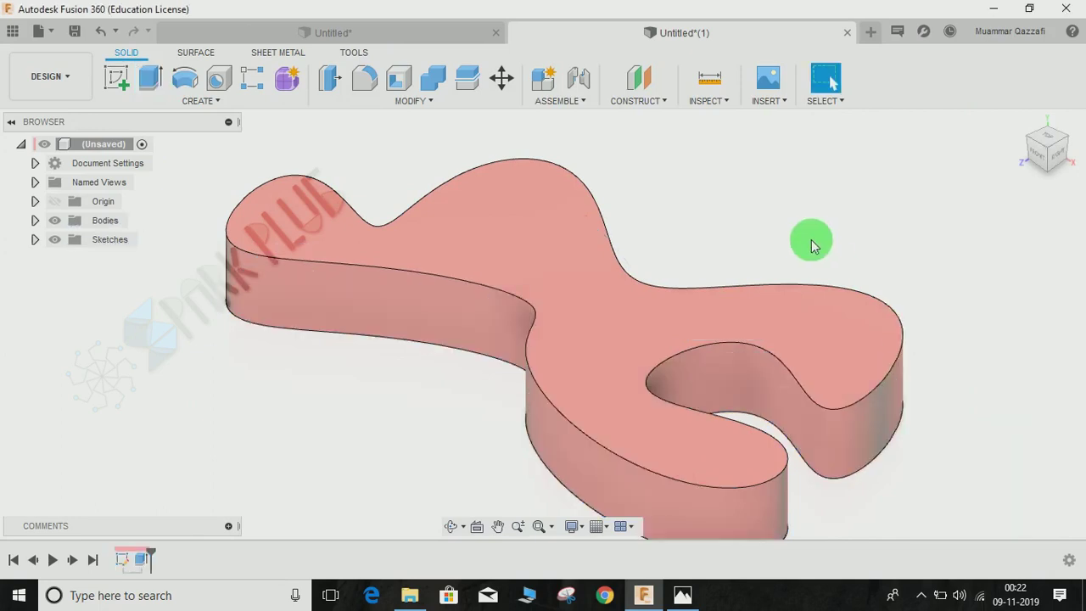
Shell the extruded body from its upper face with a 2 mm inside thickness.
{"action": "left_click", "coordinate": [399, 78]}
{"action": "left_click", "coordinate": [444, 223]}
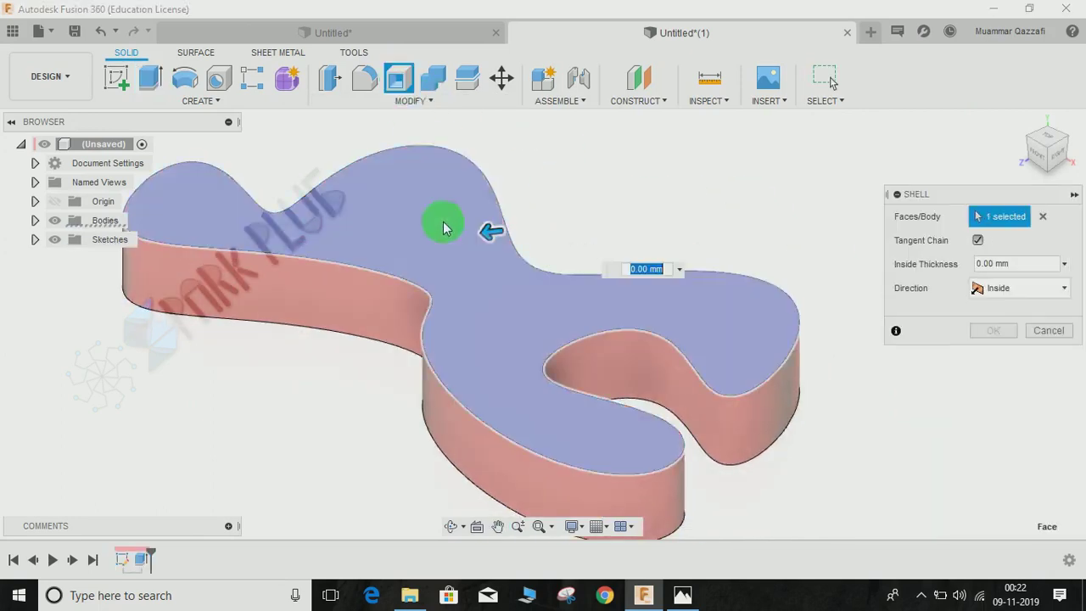
{"action": "type", "text": "1"}
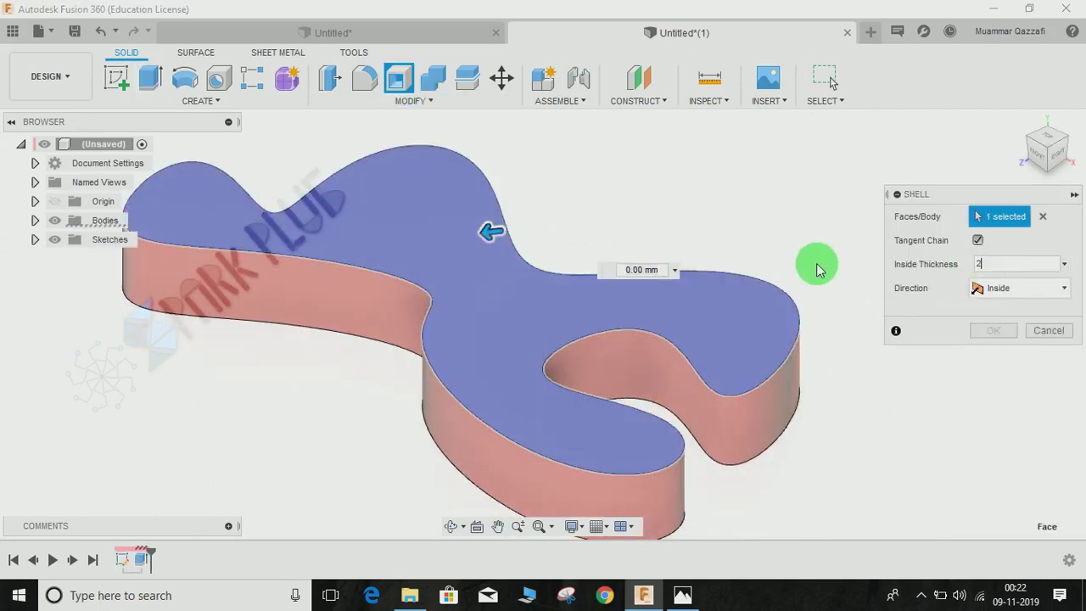
{"action": "key", "text": "Return"}
{"action": "middle_click_drag", "start_coordinate": [597, 212], "coordinate": [662, 197]}
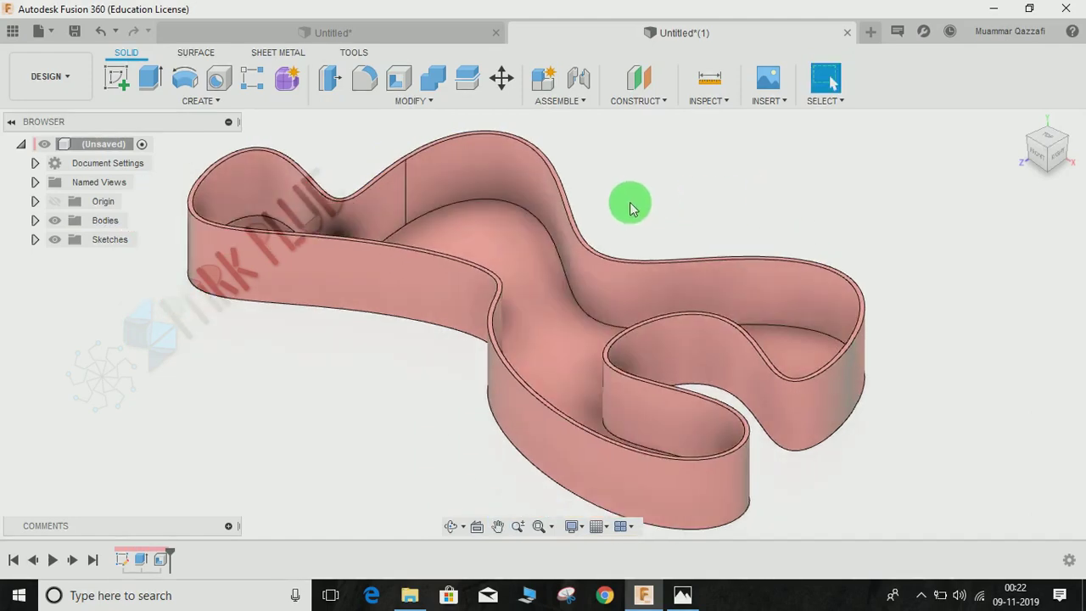
{"action": "middle_click_drag", "start_coordinate": [594, 253], "coordinate": [603, 270]}
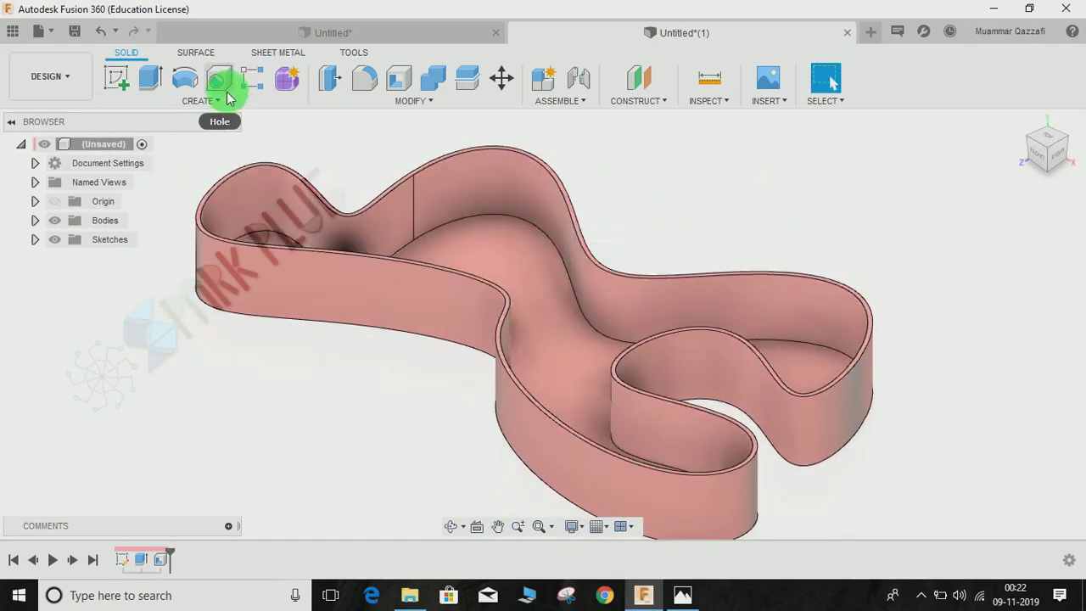
{"action": "left_click", "coordinate": [224, 99]}
{"action": "left_click", "coordinate": [361, 160]}
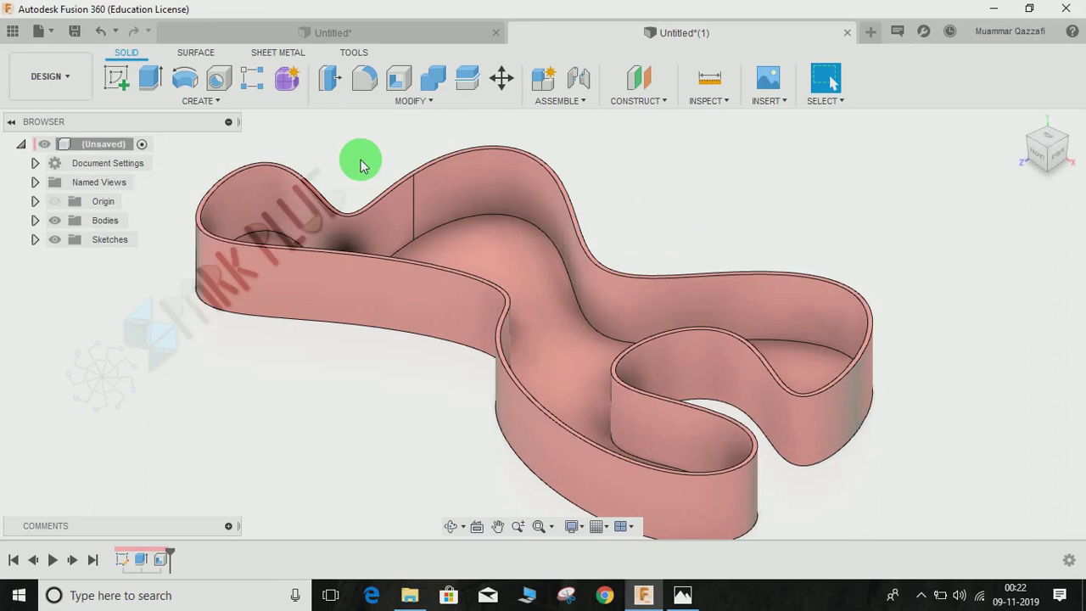
{"action": "middle_click_drag", "start_coordinate": [334, 191], "coordinate": [277, 238]}
{"action": "scroll", "coordinate": [385, 420], "scroll_direction": "down", "scroll_amount": 2}
{"action": "scroll", "coordinate": [390, 420], "scroll_direction": "up", "scroll_amount": 3}
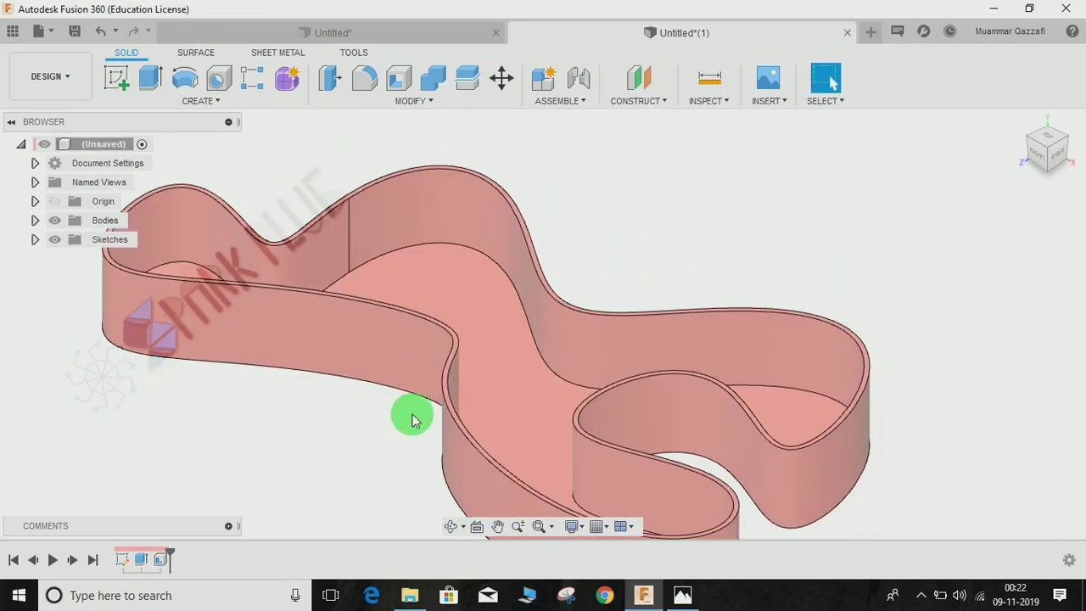
{"action": "mouse_move", "coordinate": [411, 420]}
{"action": "middle_mouse_down", "text": "shift"}
{"action": "mouse_move", "coordinate": [454, 409]}
{"action": "mouse_move", "coordinate": [315, 311]}
{"action": "mouse_move", "coordinate": [453, 359]}
{"action": "mouse_move", "coordinate": [366, 288]}
{"action": "mouse_move", "coordinate": [402, 380]}
{"action": "middle_mouse_up", "text": "shift"}
{"action": "scroll", "coordinate": [292, 254], "scroll_direction": "down", "scroll_amount": 1}
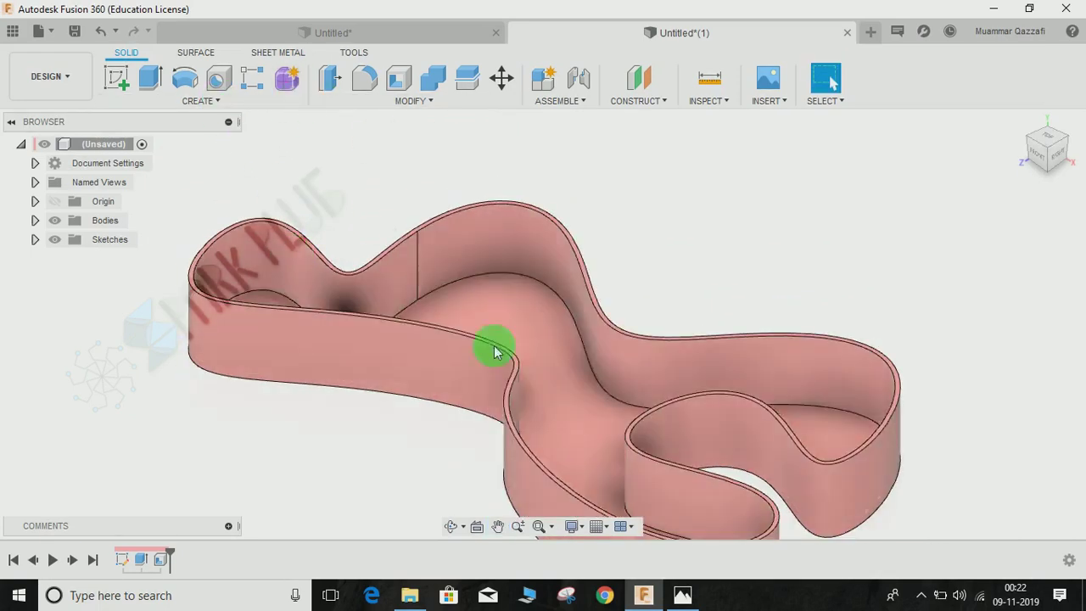
{"action": "middle_click_drag", "start_coordinate": [496, 352], "coordinate": [447, 211], "text": "shift"}
{"action": "middle_click_drag", "start_coordinate": [505, 310], "coordinate": [575, 388]}
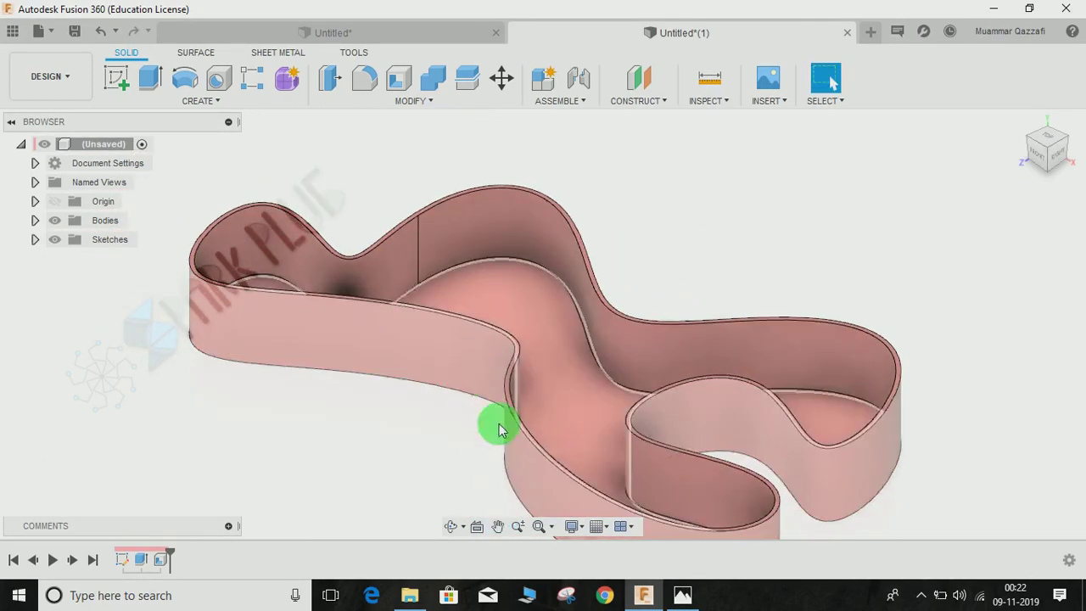
{"action": "middle_click_drag", "start_coordinate": [514, 351], "coordinate": [515, 351]}
{"action": "key", "text": "Escape"}
Examine the shelled body's thin walls up close along the rim and around the inner bends.
{"action": "scroll", "coordinate": [534, 280], "scroll_direction": "up", "scroll_amount": 10}
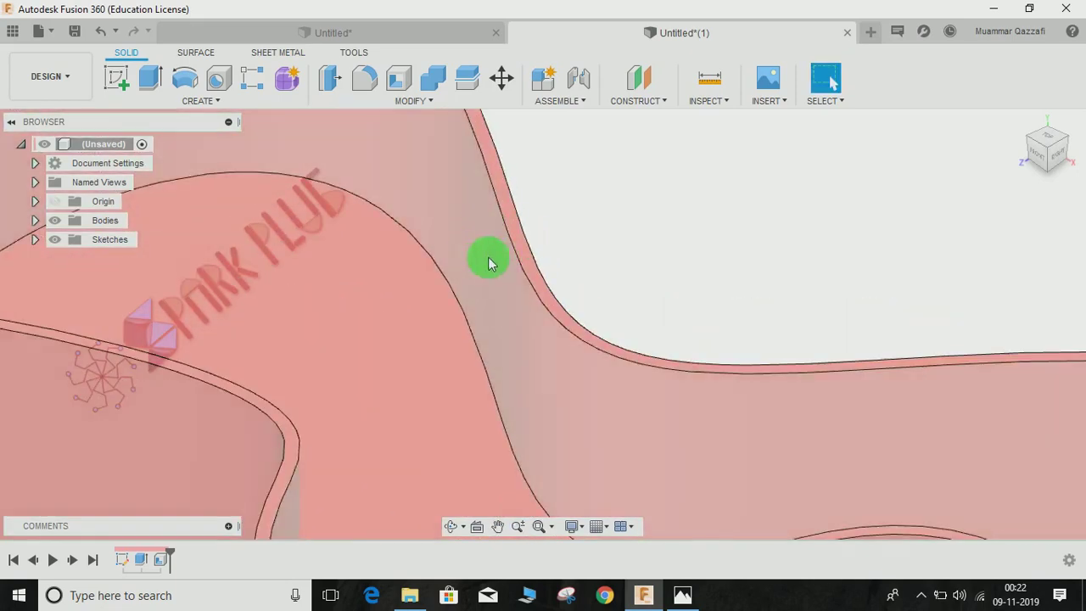
{"action": "mouse_move", "coordinate": [488, 257]}
{"action": "middle_mouse_down", "text": "shift"}
{"action": "mouse_move", "coordinate": [516, 245]}
{"action": "mouse_move", "coordinate": [531, 254]}
{"action": "middle_mouse_up", "text": "shift"}
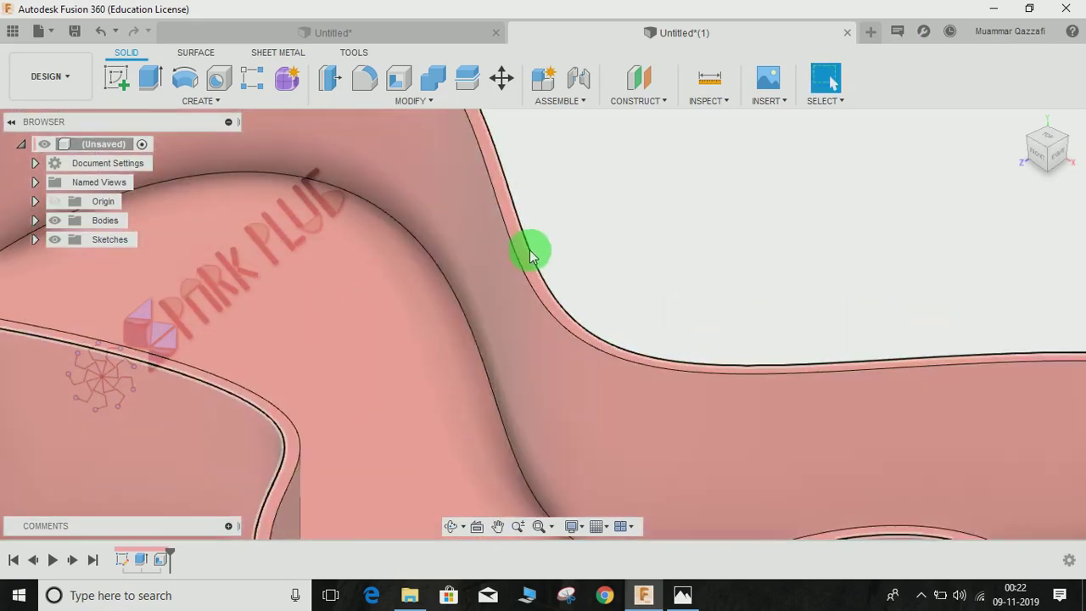
{"action": "left_click", "coordinate": [526, 254]}
{"action": "left_click", "coordinate": [603, 243]}
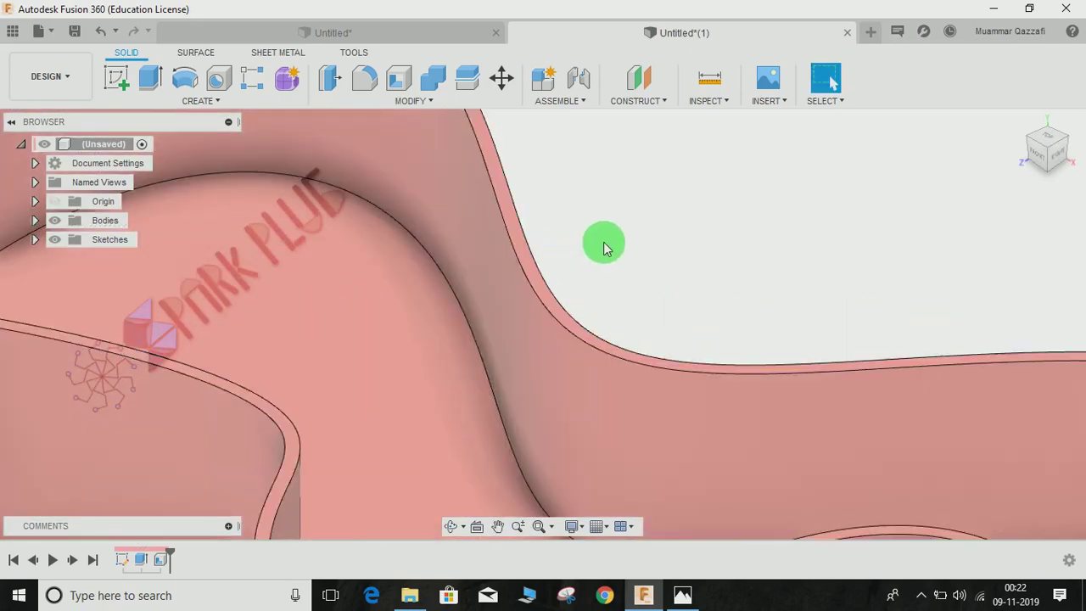
{"action": "scroll", "coordinate": [603, 244], "scroll_direction": "down", "scroll_amount": 3}
{"action": "scroll", "coordinate": [603, 243], "scroll_direction": "down", "scroll_amount": 5}
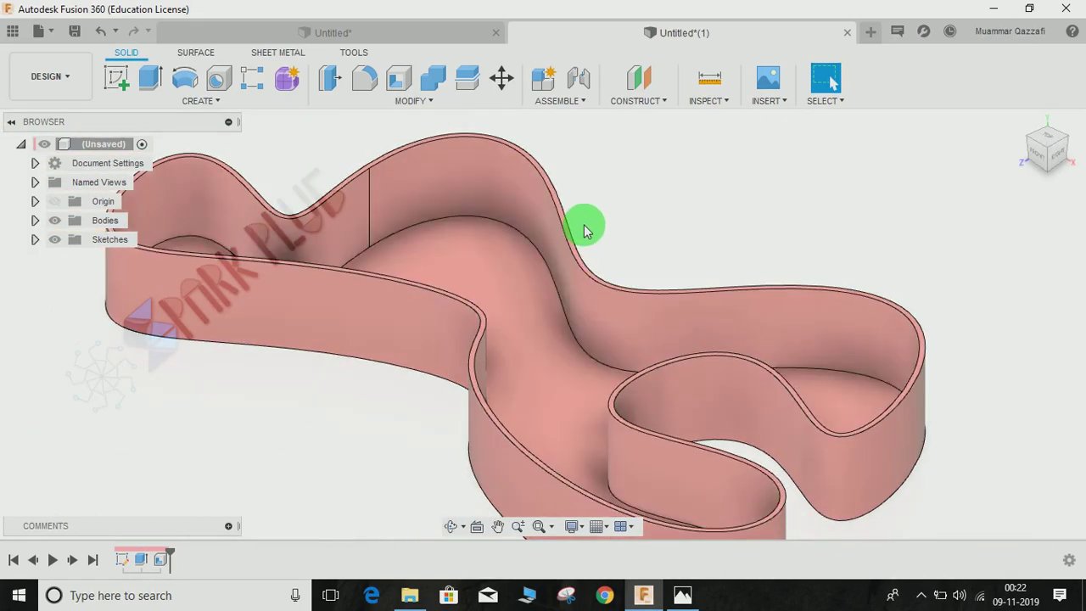
{"action": "mouse_move", "coordinate": [584, 224]}
{"action": "middle_mouse_down", "text": "shift"}
{"action": "mouse_move", "coordinate": [582, 262]}
{"action": "mouse_move", "coordinate": [545, 352]}
{"action": "mouse_move", "coordinate": [546, 332]}
{"action": "mouse_move", "coordinate": [556, 344]}
{"action": "mouse_move", "coordinate": [382, 308]}
{"action": "mouse_move", "coordinate": [428, 251]}
{"action": "mouse_move", "coordinate": [364, 308]}
{"action": "mouse_move", "coordinate": [498, 308]}
{"action": "mouse_move", "coordinate": [468, 323]}
{"action": "mouse_move", "coordinate": [521, 342]}
{"action": "middle_mouse_up", "text": "shift"}
{"action": "scroll", "coordinate": [522, 342], "scroll_direction": "up", "scroll_amount": 5}
{"action": "scroll", "coordinate": [365, 360], "scroll_direction": "down", "scroll_amount": 3}
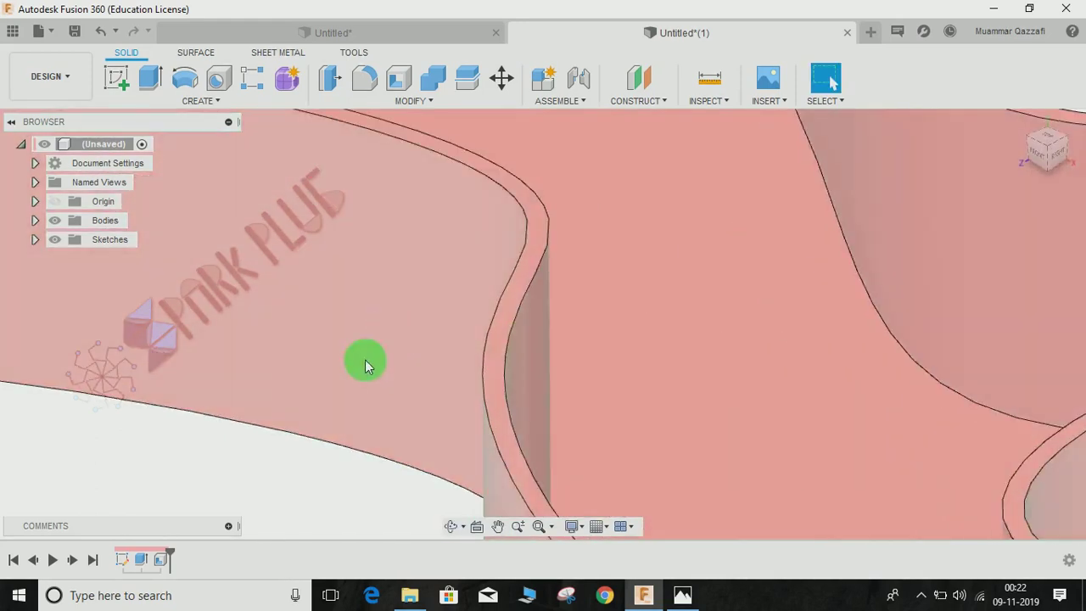
{"action": "scroll", "coordinate": [413, 401], "scroll_direction": "down", "scroll_amount": 5}
{"action": "middle_click_drag", "start_coordinate": [476, 324], "coordinate": [480, 297]}
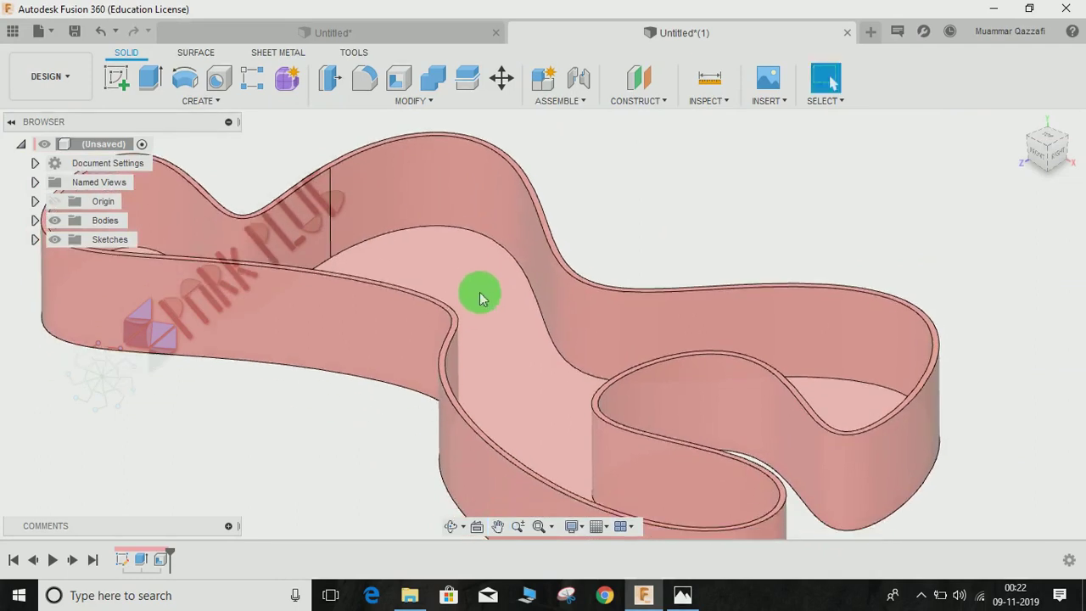
{"action": "scroll", "coordinate": [438, 387], "scroll_direction": "up", "scroll_amount": 3}
{"action": "scroll", "coordinate": [437, 386], "scroll_direction": "down", "scroll_amount": 4}
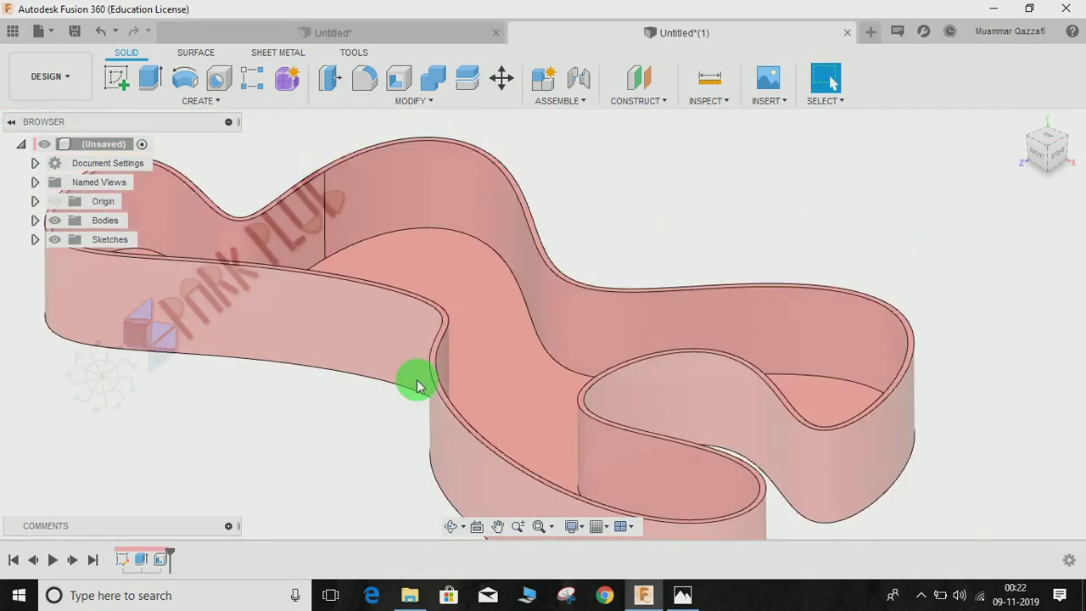
{"action": "middle_click_drag", "start_coordinate": [416, 379], "coordinate": [434, 339], "text": "shift"}
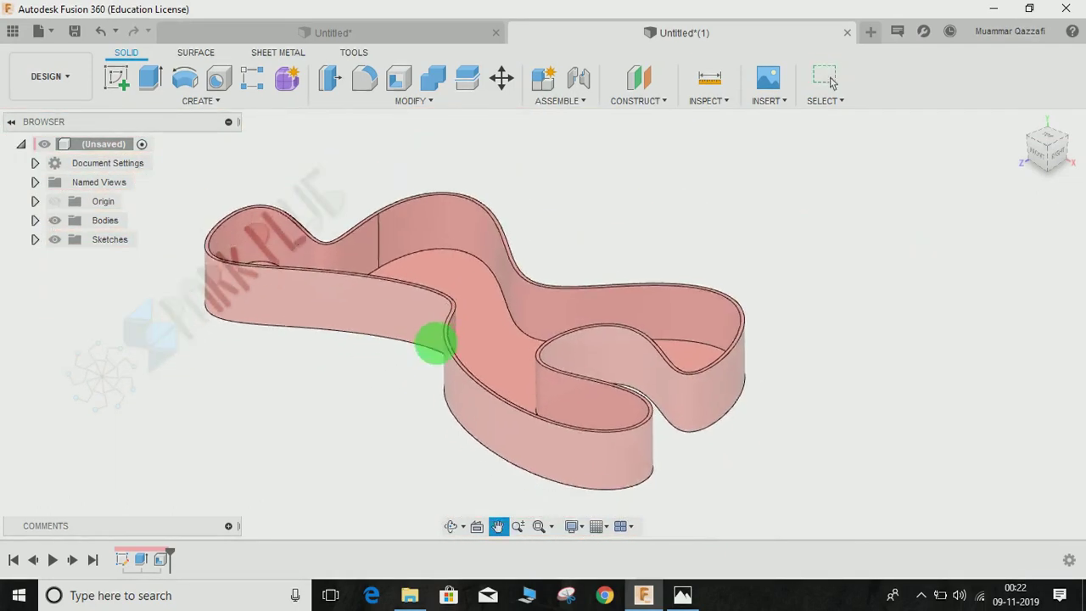
{"action": "scroll", "coordinate": [461, 335], "scroll_direction": "up", "scroll_amount": 4}
{"action": "scroll", "coordinate": [475, 268], "scroll_direction": "down", "scroll_amount": 4}
{"action": "middle_click_drag", "start_coordinate": [475, 260], "coordinate": [268, 199], "text": "shift"}
Start a sketch on the horizontal plane and draw a vertical line about 170 mm long across the body's narrow end.
{"action": "left_click", "coordinate": [144, 88]}
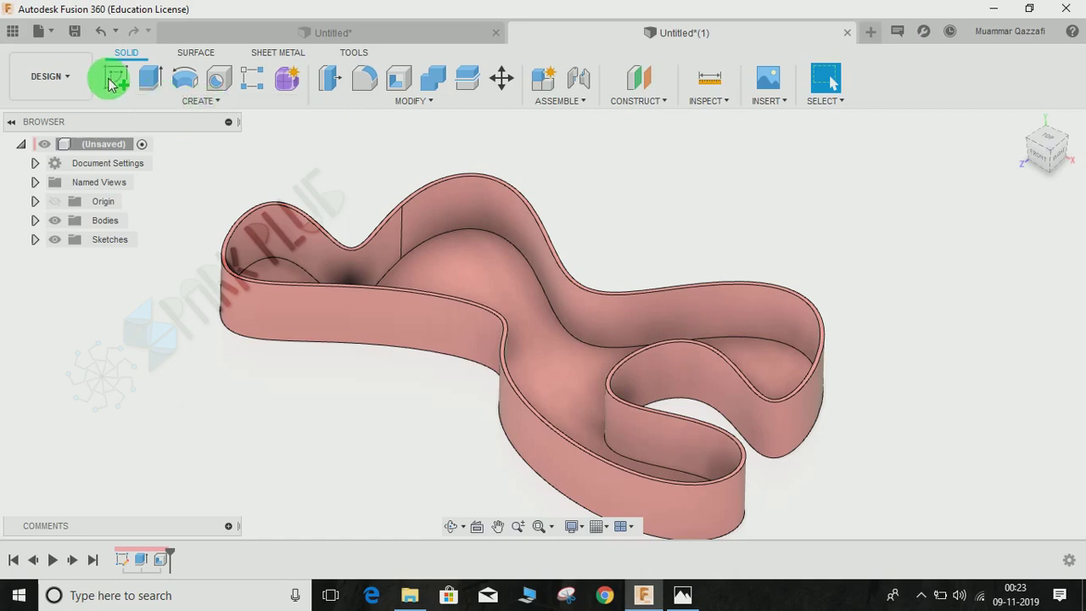
{"action": "left_click", "coordinate": [606, 331]}
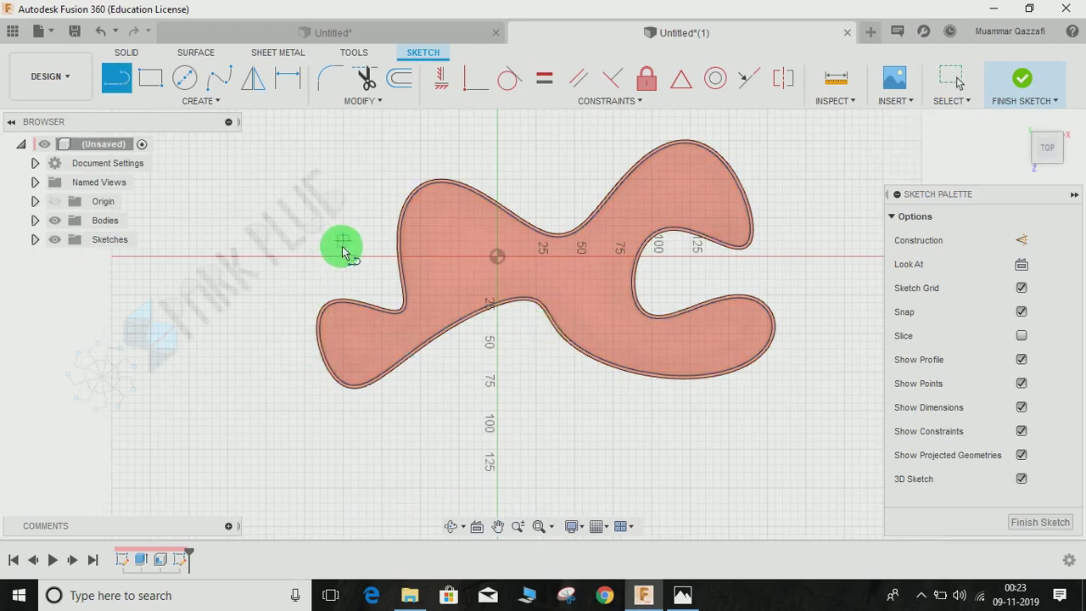
{"action": "left_click", "coordinate": [358, 220]}
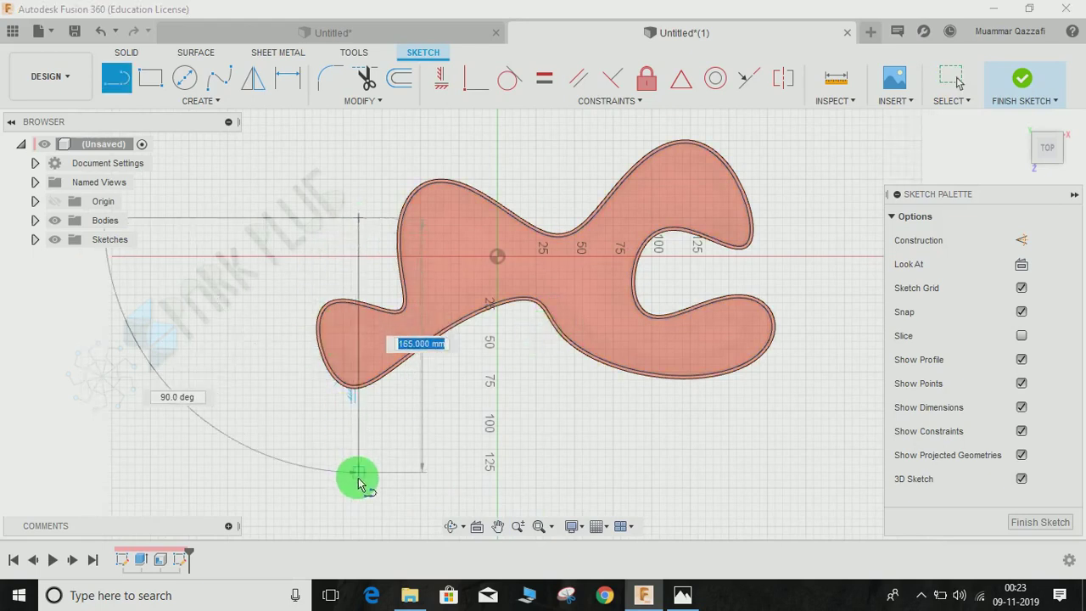
{"action": "left_click", "coordinate": [359, 480]}
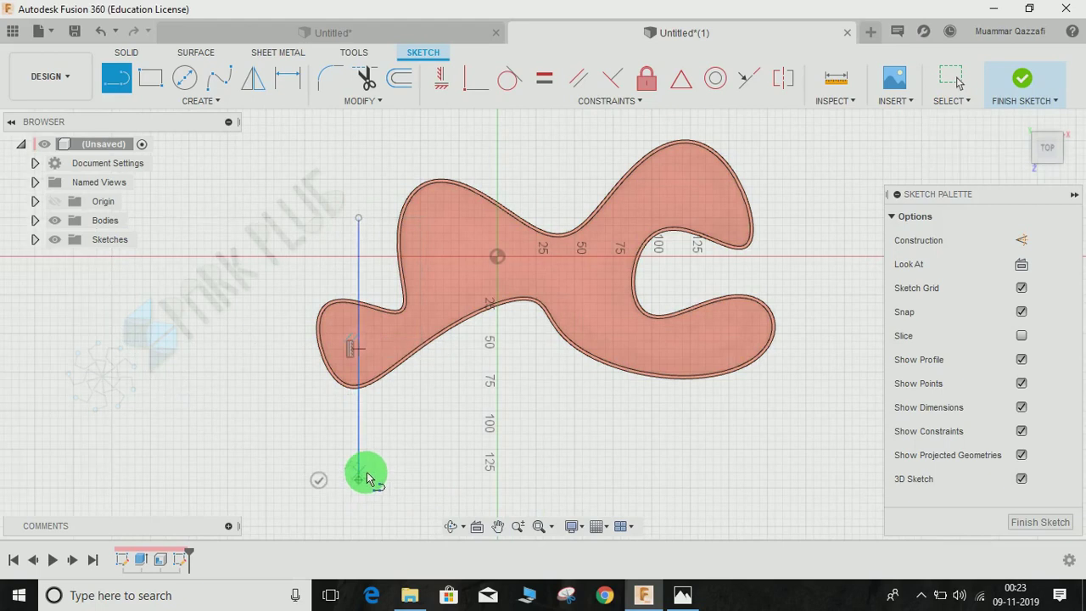
{"action": "key", "text": "Escape"}
Draw a vertical line 50 mm long inside the body, between the long line across the narrow end and the origin.
{"action": "key", "text": "l"}
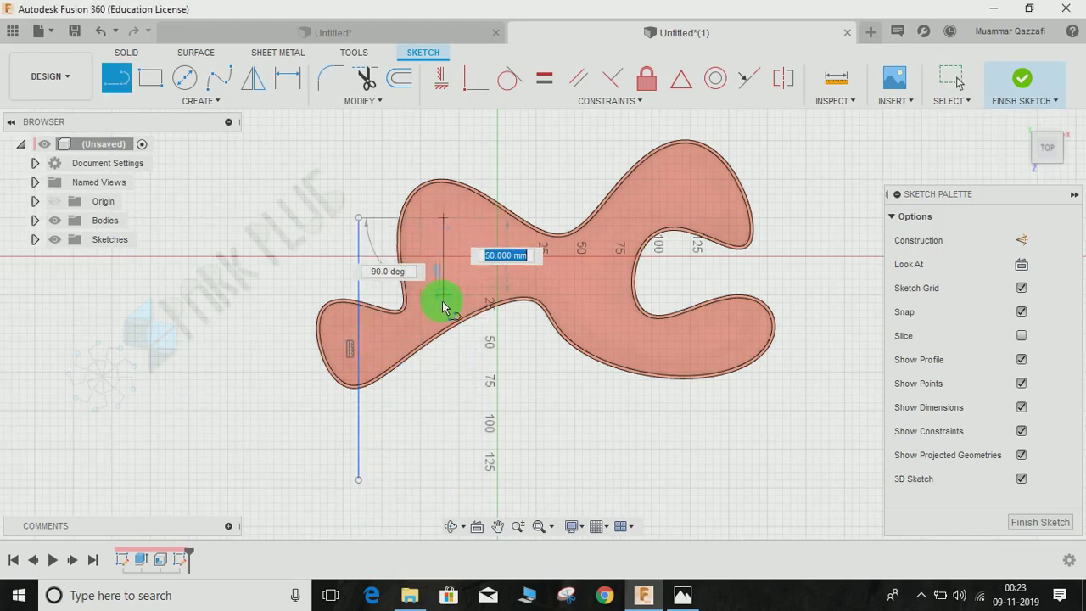
{"action": "key", "text": "Escape"}
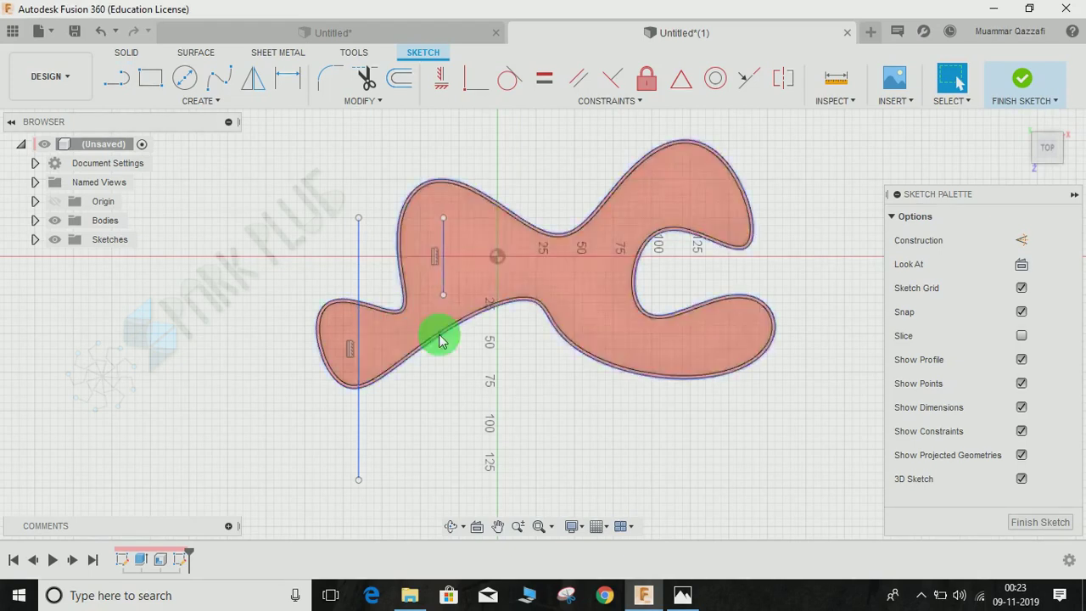
{"action": "middle_click_drag", "start_coordinate": [430, 259], "coordinate": [365, 296]}
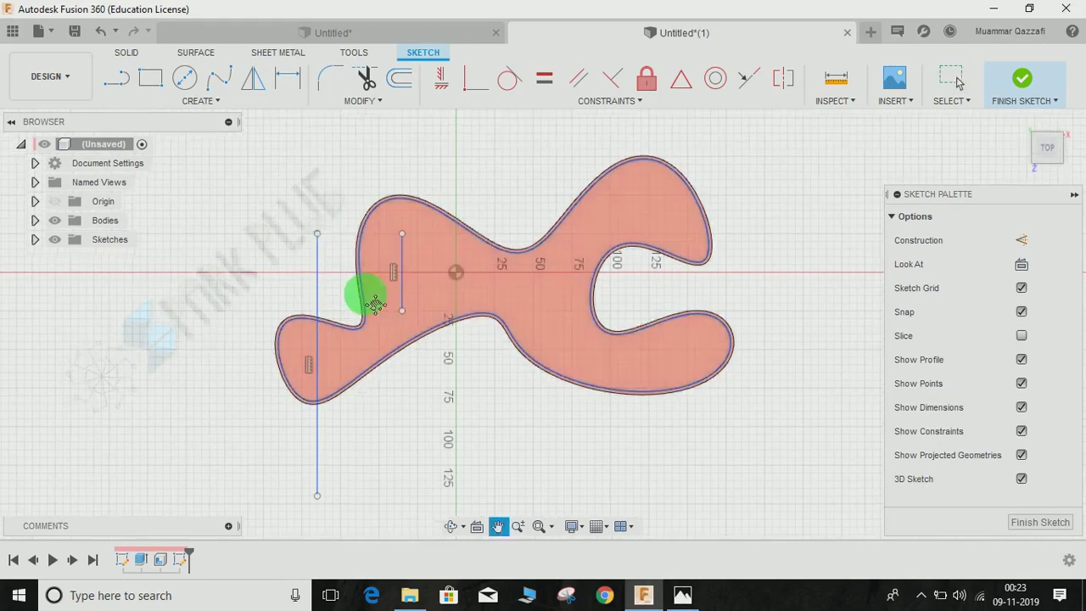
Draw two connected diagonal lines in a V shape, running from the upper lobe to the body's middle and into the lower lobe.
{"action": "key", "text": "l"}
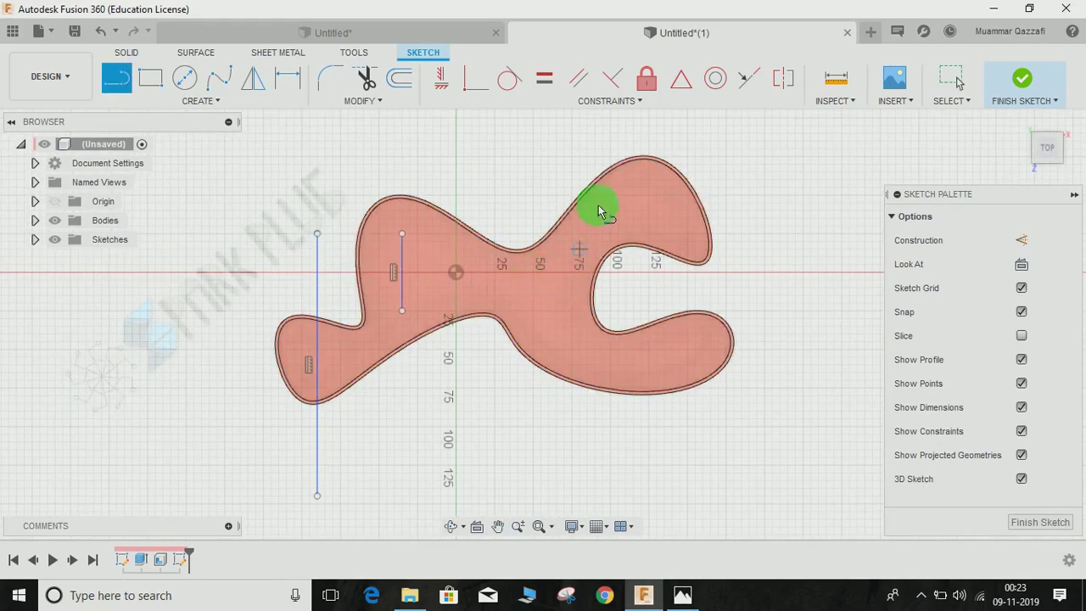
{"action": "left_click", "coordinate": [640, 188]}
{"action": "left_click", "coordinate": [540, 295]}
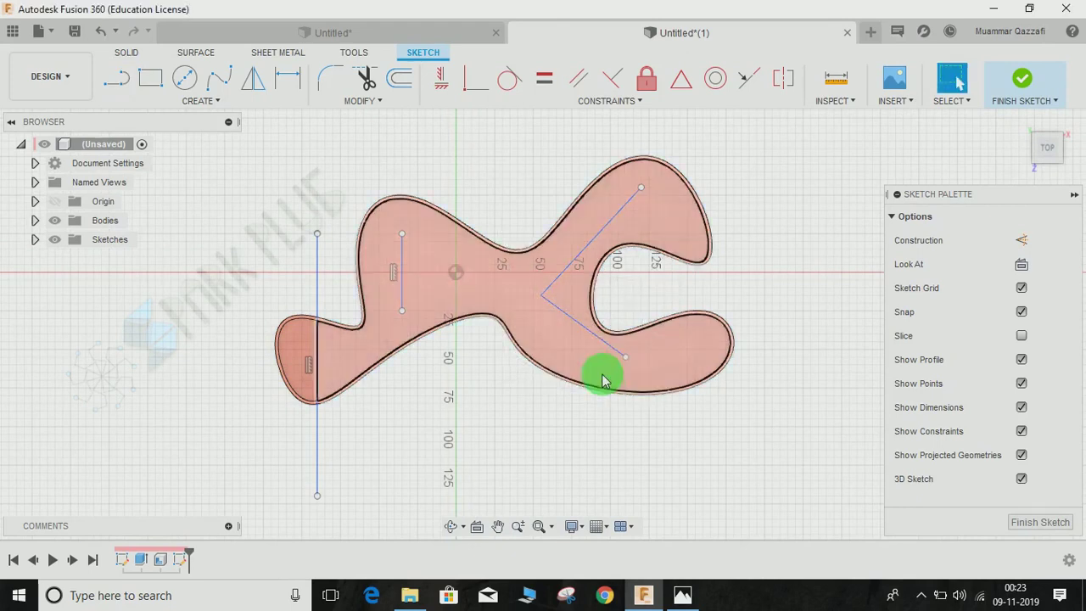
{"action": "middle_click_drag", "start_coordinate": [552, 342], "coordinate": [551, 370]}
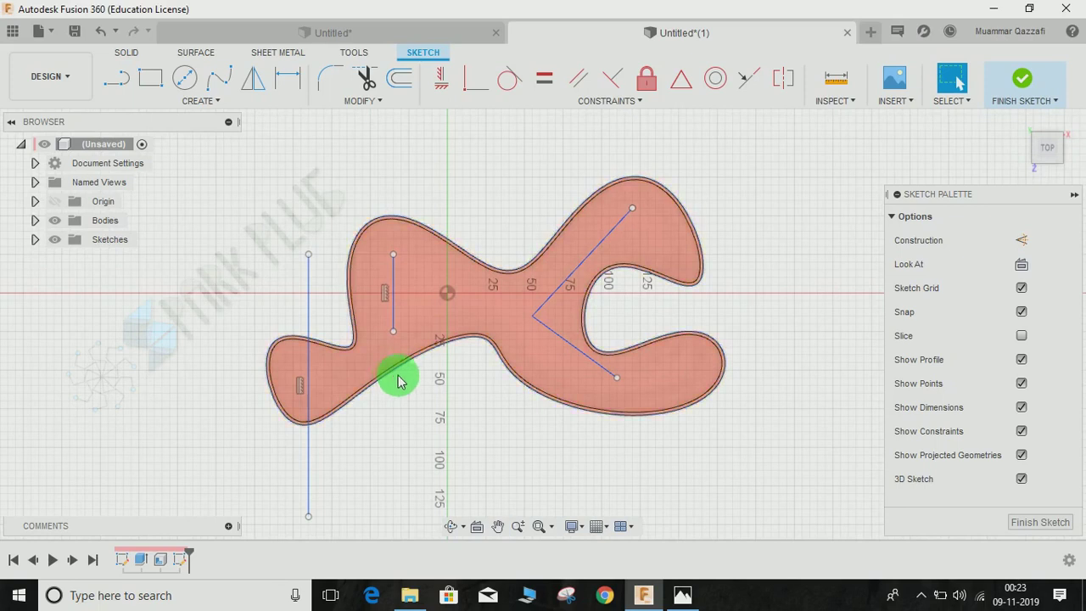
Delete the V's upper diagonal line, keeping the one that runs into the lower lobe.
{"action": "middle_click_drag", "start_coordinate": [399, 380], "coordinate": [408, 316]}
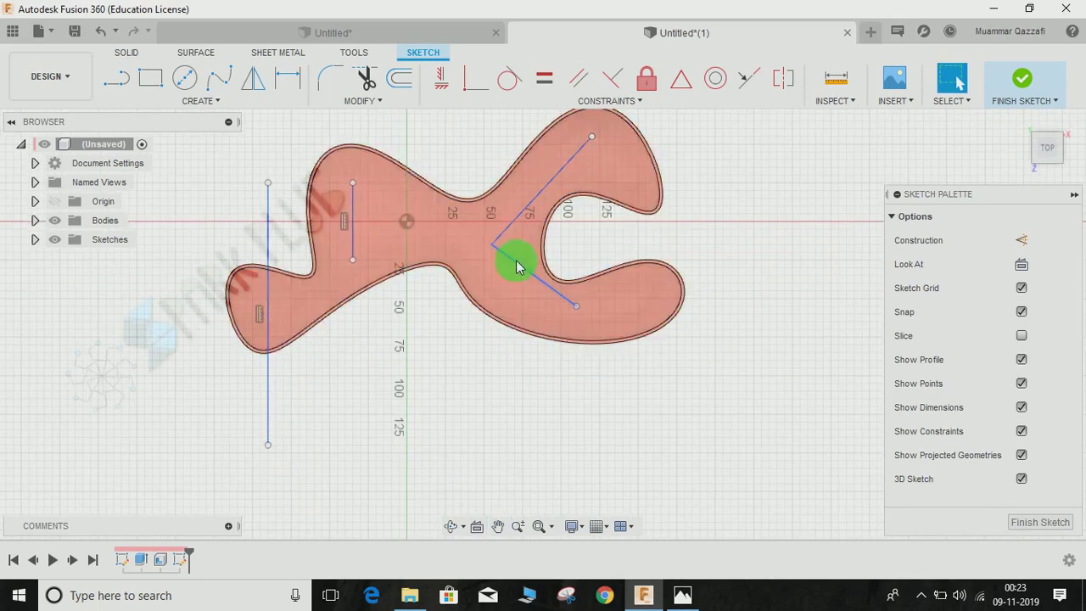
{"action": "middle_click_drag", "start_coordinate": [551, 185], "coordinate": [546, 212]}
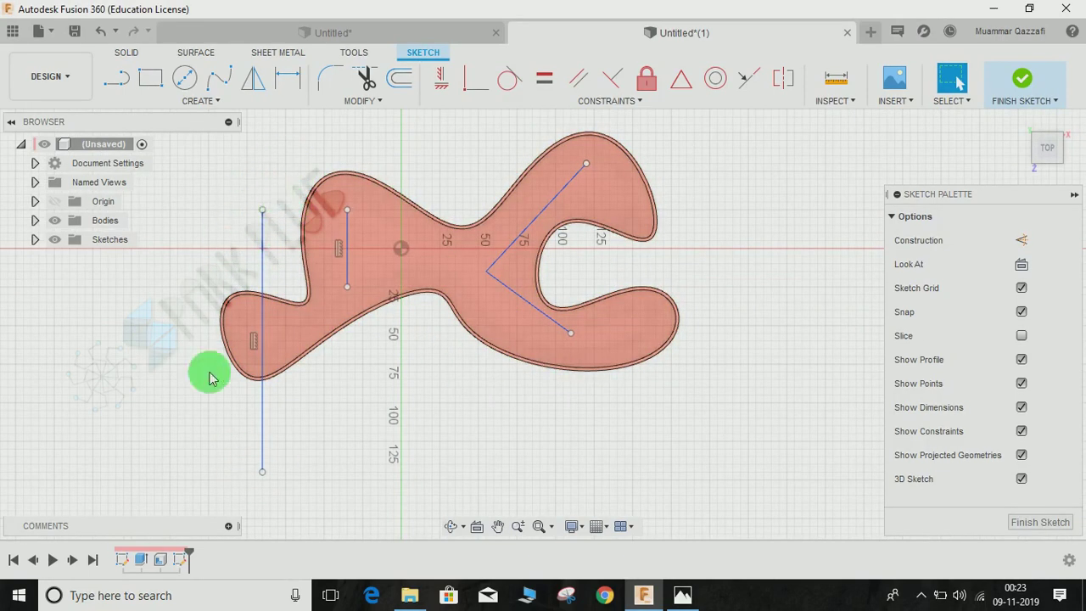
{"action": "left_click", "coordinate": [263, 424]}
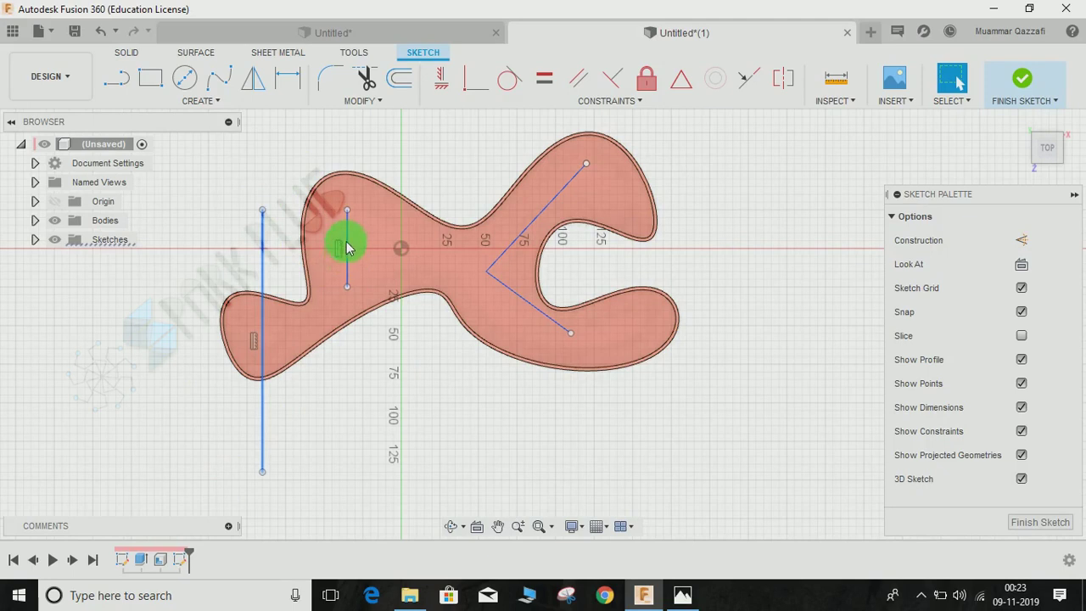
{"action": "left_click", "coordinate": [346, 246]}
{"action": "left_click", "coordinate": [486, 272]}
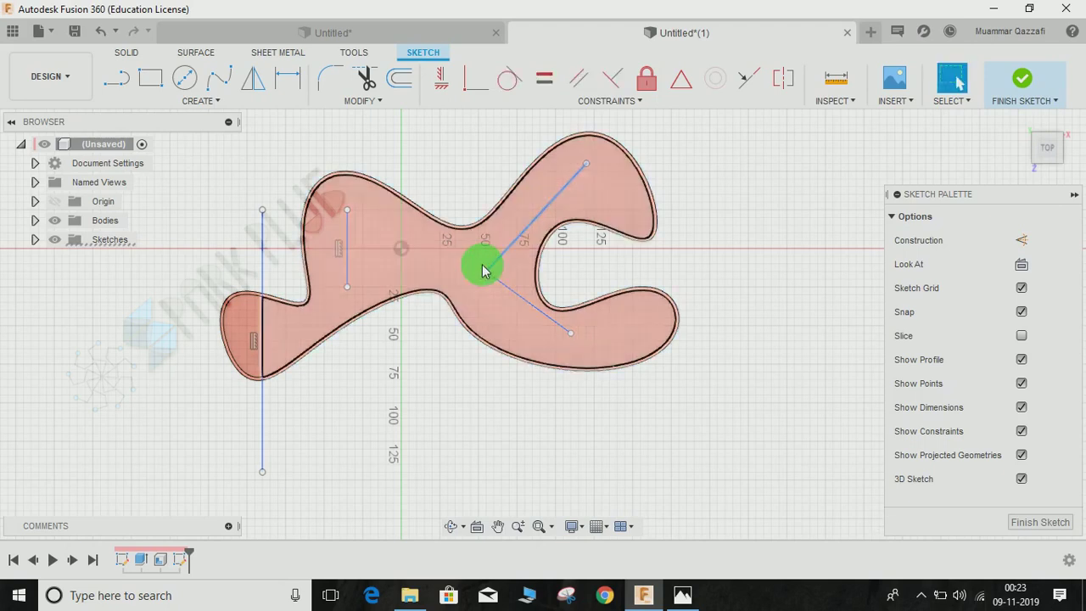
{"action": "key", "text": "Delete"}
Draw a steep slanted line about 89 mm long from the upper lobe downward so that it crosses the remaining diagonal line.
{"action": "middle_click_drag", "start_coordinate": [443, 369], "coordinate": [453, 348]}
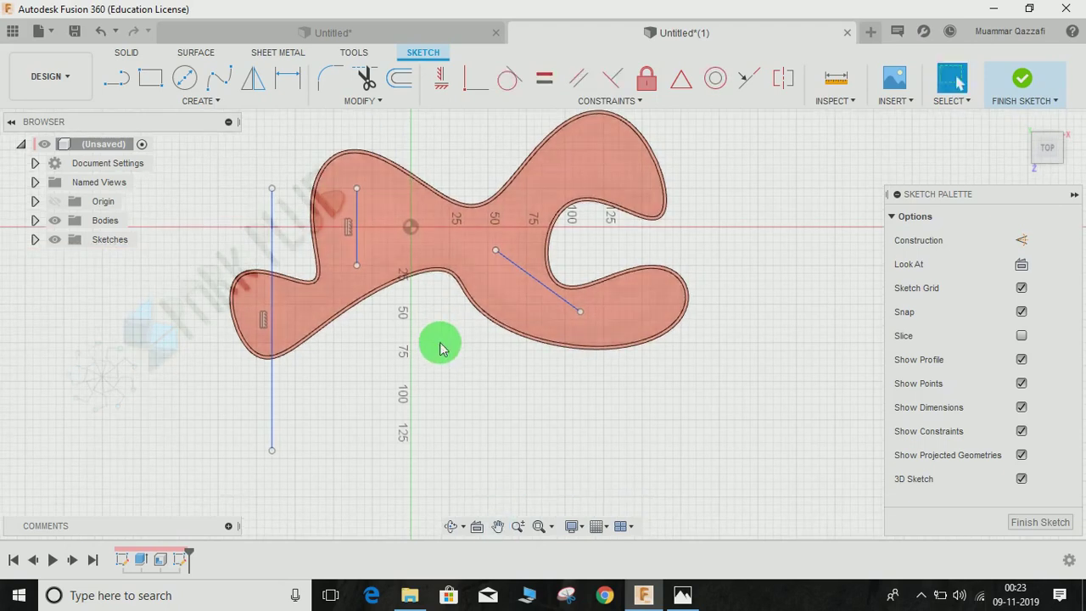
{"action": "key", "text": "l"}
{"action": "left_click_drag", "start_coordinate": [555, 170], "coordinate": [522, 307]}
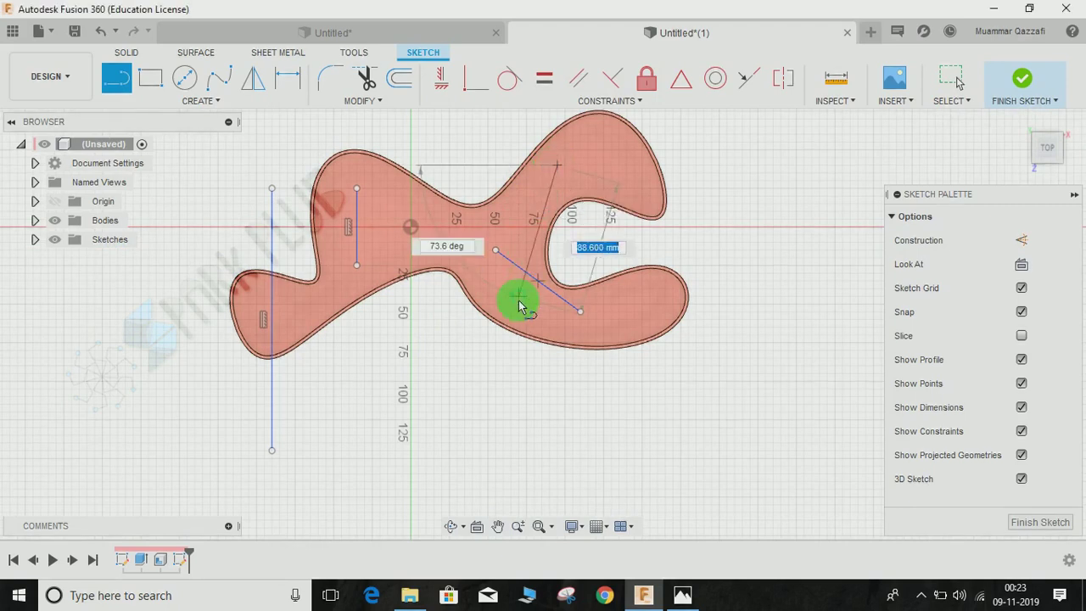
{"action": "left_click", "coordinate": [519, 297]}
{"action": "key", "text": "Escape"}
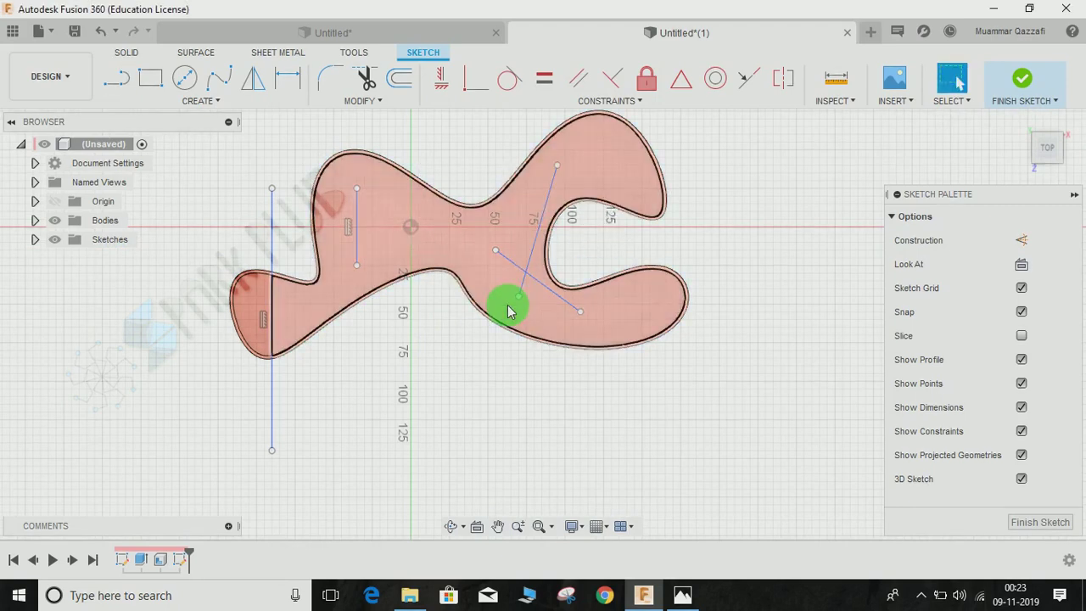
{"action": "middle_click_drag", "start_coordinate": [502, 343], "coordinate": [508, 382]}
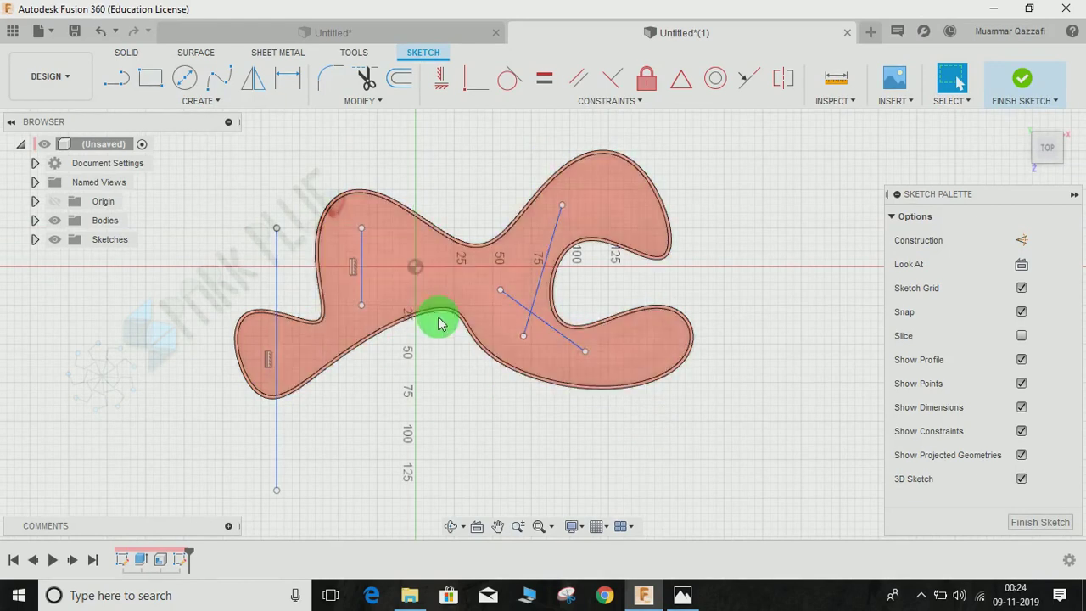
Draw a five-point fit point spline from the narrow end through the body's middle and into the upper lobe.
{"action": "left_click", "coordinate": [219, 81]}
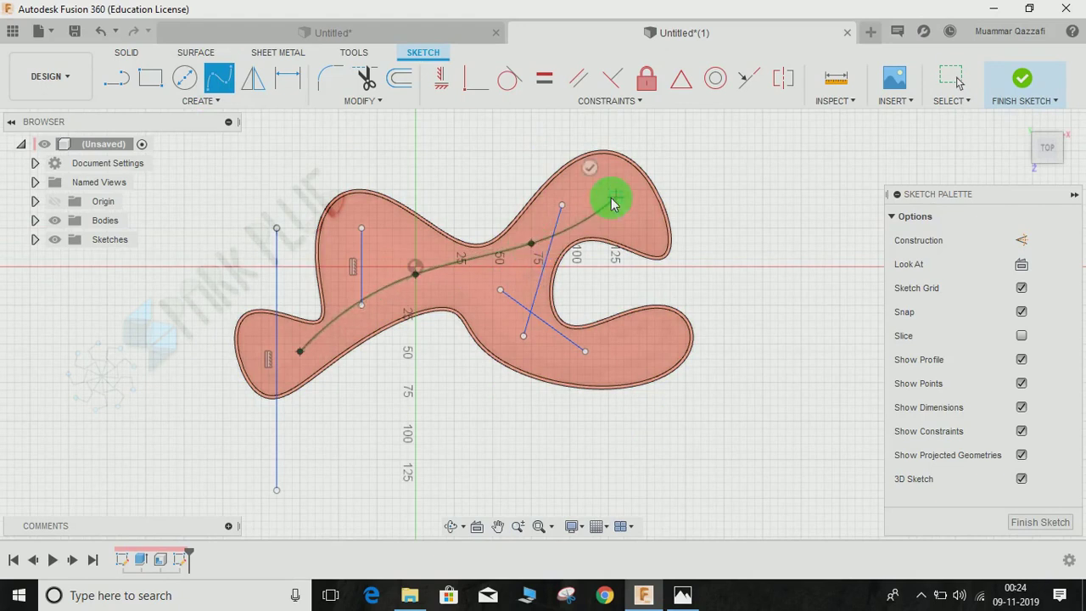
{"action": "key", "text": "Escape"}
{"action": "left_click", "coordinate": [218, 82]}
{"action": "left_click", "coordinate": [275, 318]}
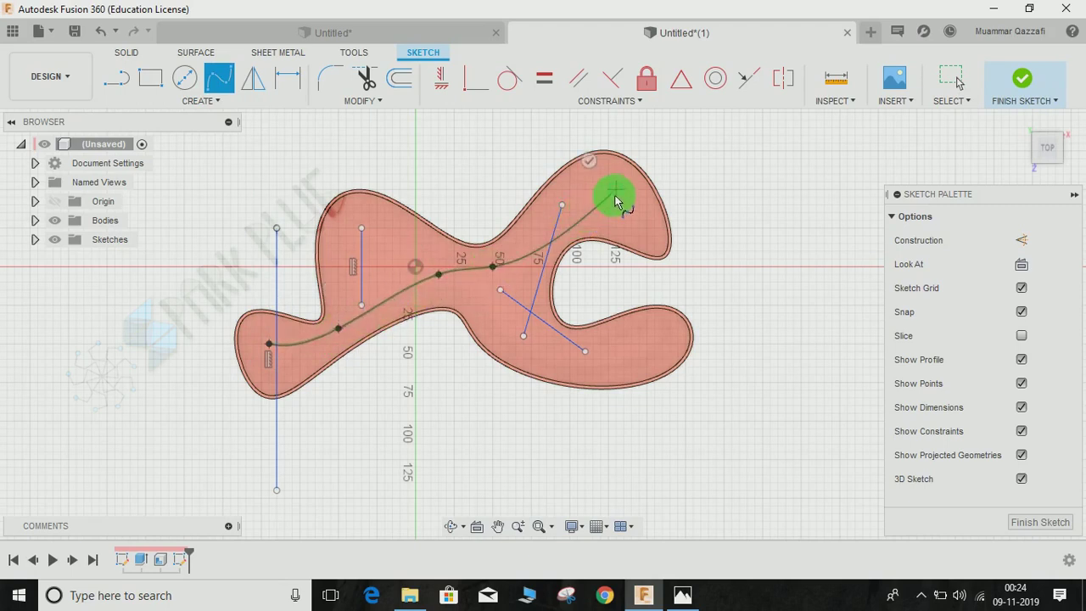
{"action": "left_click", "coordinate": [591, 163]}
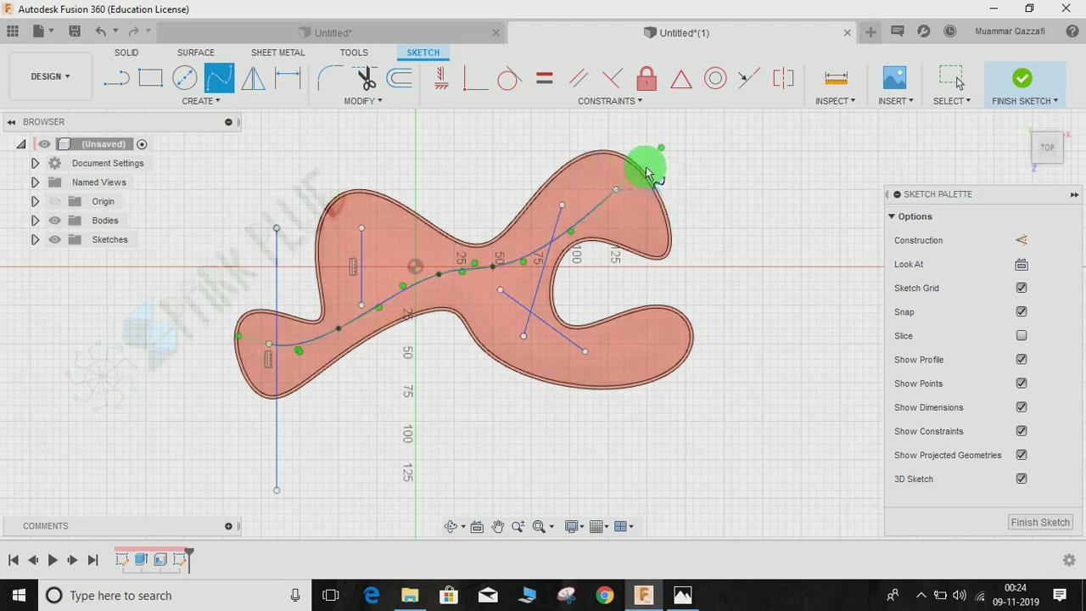
{"action": "key", "text": "Escape"}
{"action": "left_click", "coordinate": [399, 310]}
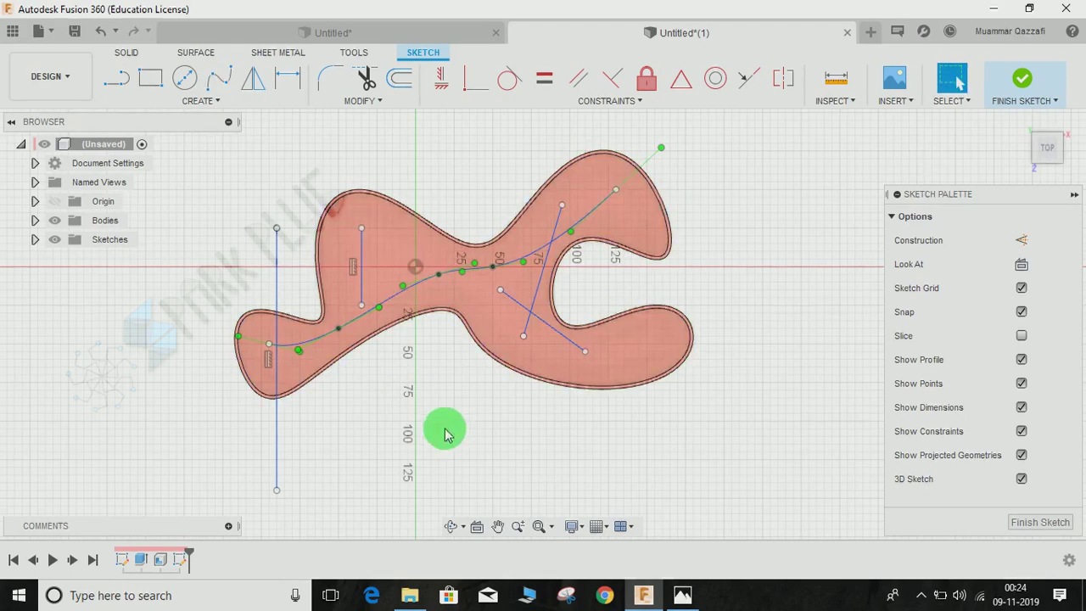
Finish the sketch containing the straight lines and the spline.
{"action": "scroll", "coordinate": [427, 363], "scroll_direction": "up", "scroll_amount": 3}
{"action": "scroll", "coordinate": [427, 363], "scroll_direction": "down", "scroll_amount": 2}
{"action": "left_click", "coordinate": [520, 186]}
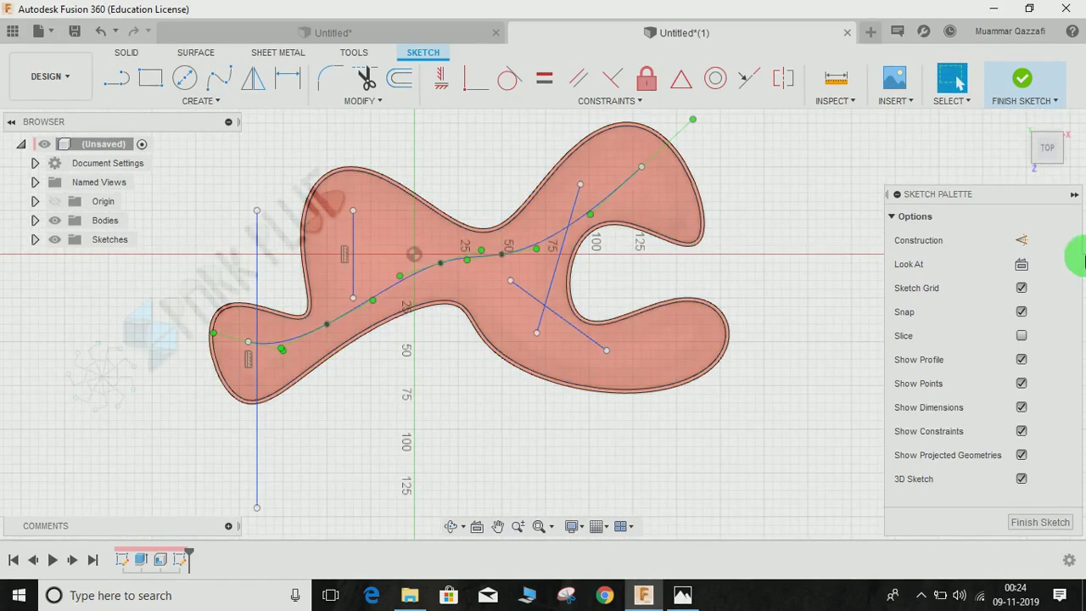
{"action": "left_click", "coordinate": [1025, 81]}
{"action": "left_click", "coordinate": [640, 283]}
{"action": "left_click", "coordinate": [438, 338]}
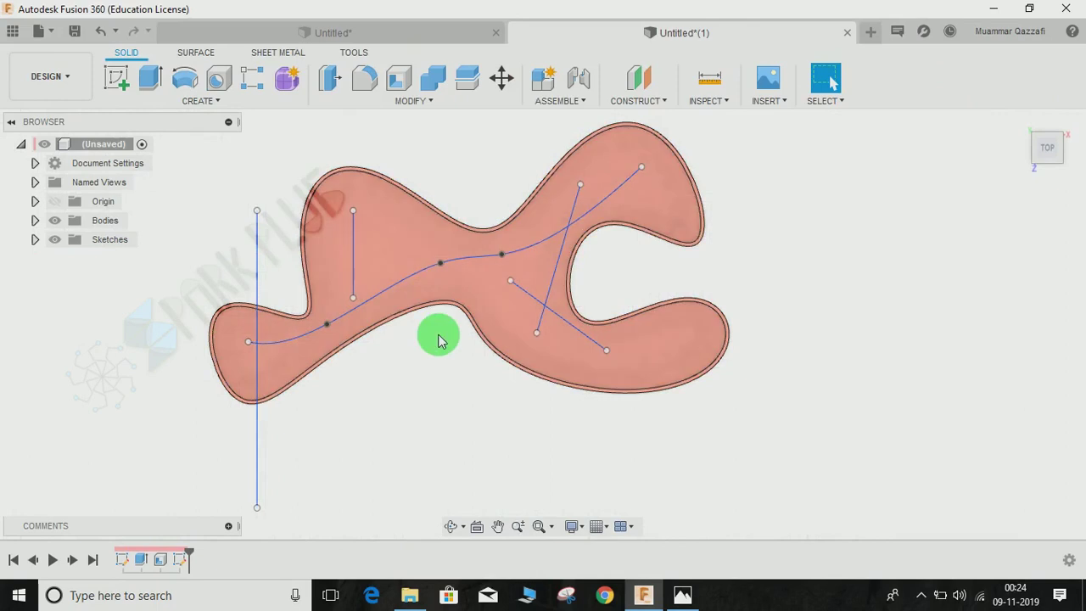
Start a Web from the long line across the narrow end, with a symmetric thickness of 2 mm.
{"action": "middle_click_drag", "start_coordinate": [443, 367], "coordinate": [449, 333], "text": "shift"}
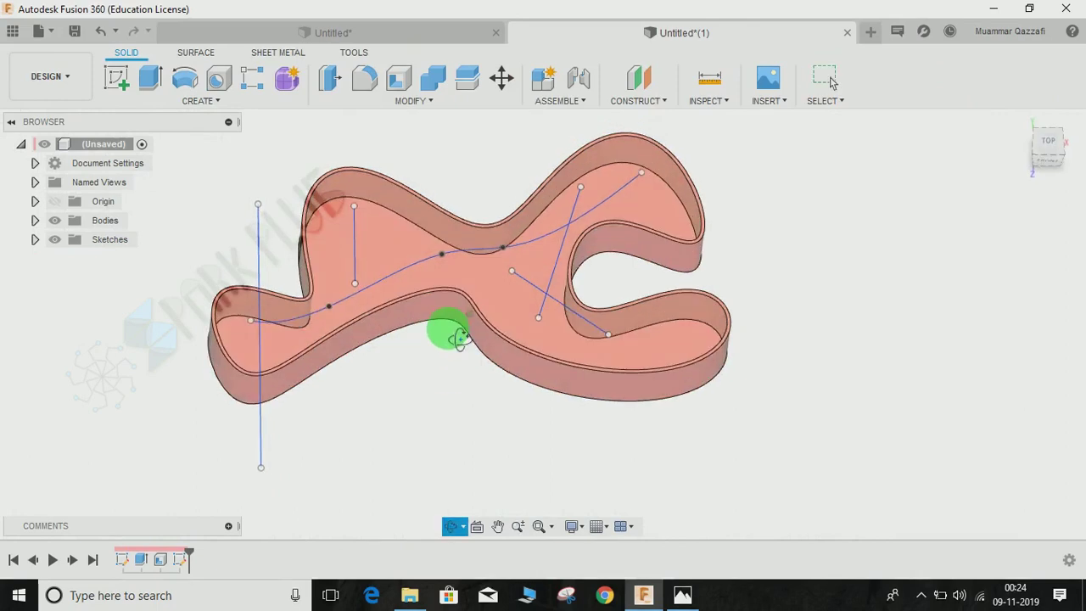
{"action": "left_click", "coordinate": [209, 104]}
{"action": "left_click", "coordinate": [136, 184]}
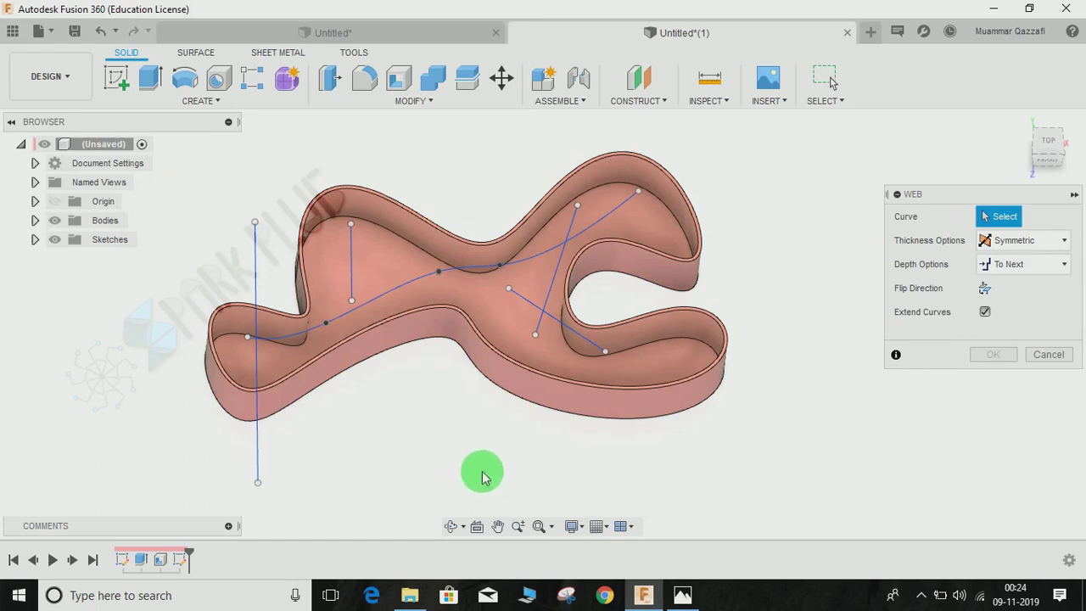
{"action": "left_click", "coordinate": [258, 435]}
{"action": "left_click", "coordinate": [1027, 288]}
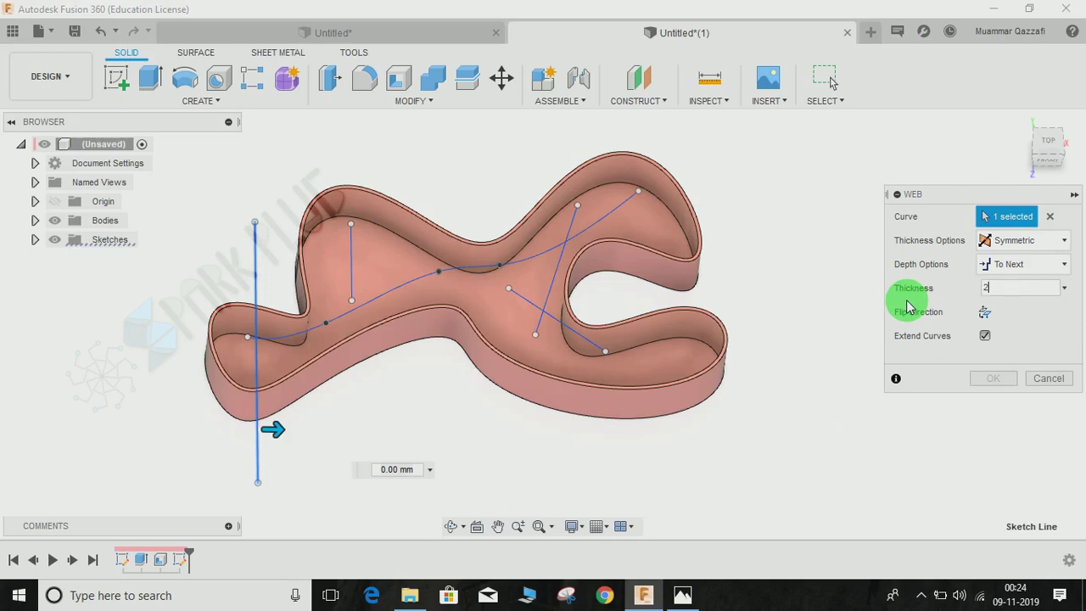
{"action": "type", "text": "2"}
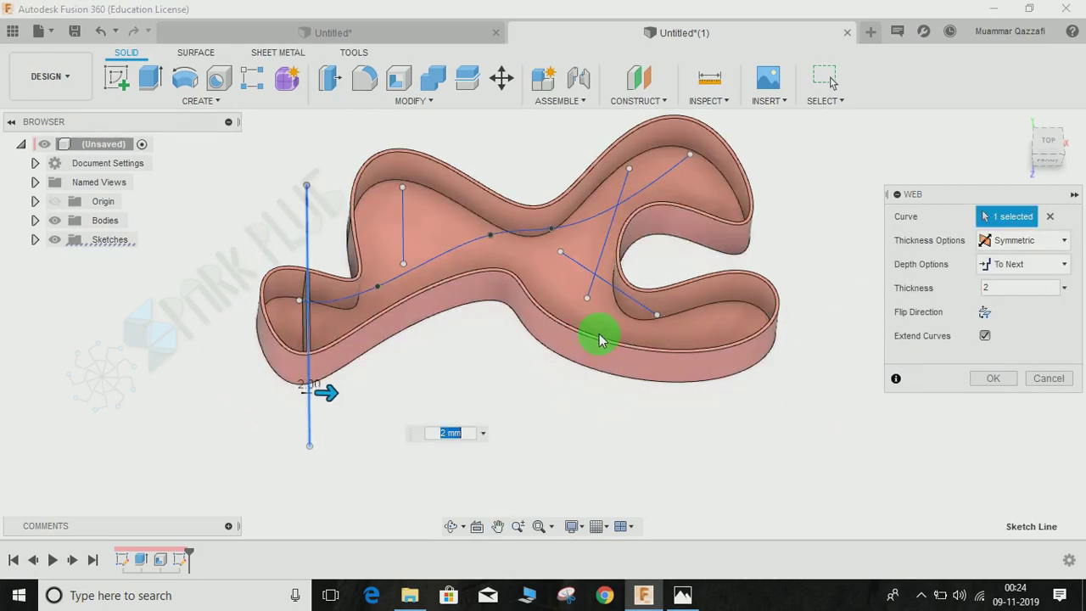
Examine the web preview in the narrow end up close, checking how it meets the walls and the floor.
{"action": "scroll", "coordinate": [328, 364], "scroll_direction": "up", "scroll_amount": 5}
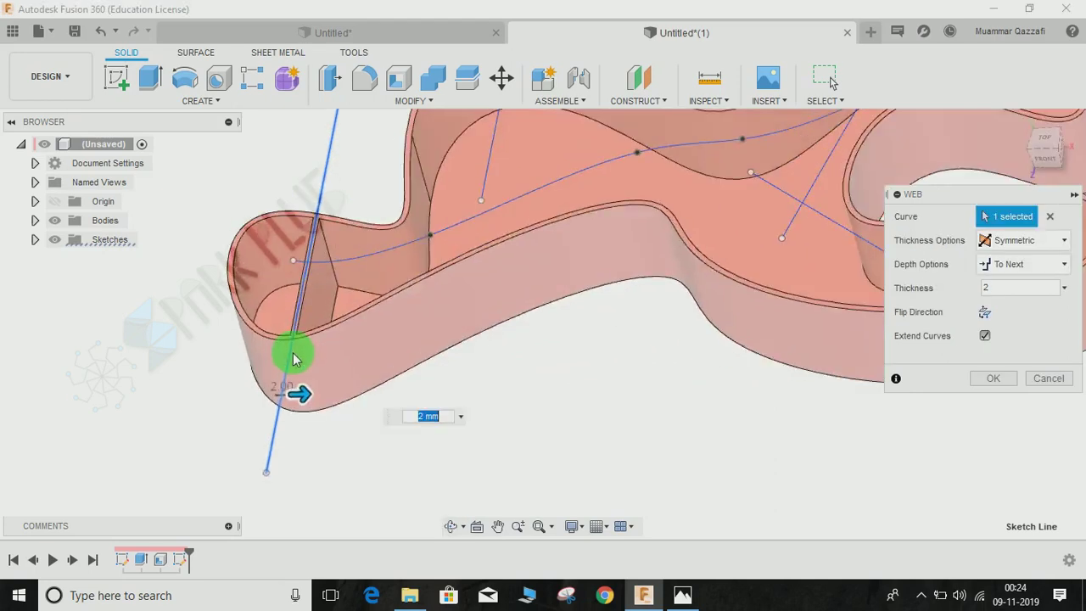
{"action": "scroll", "coordinate": [311, 284], "scroll_direction": "down", "scroll_amount": 8}
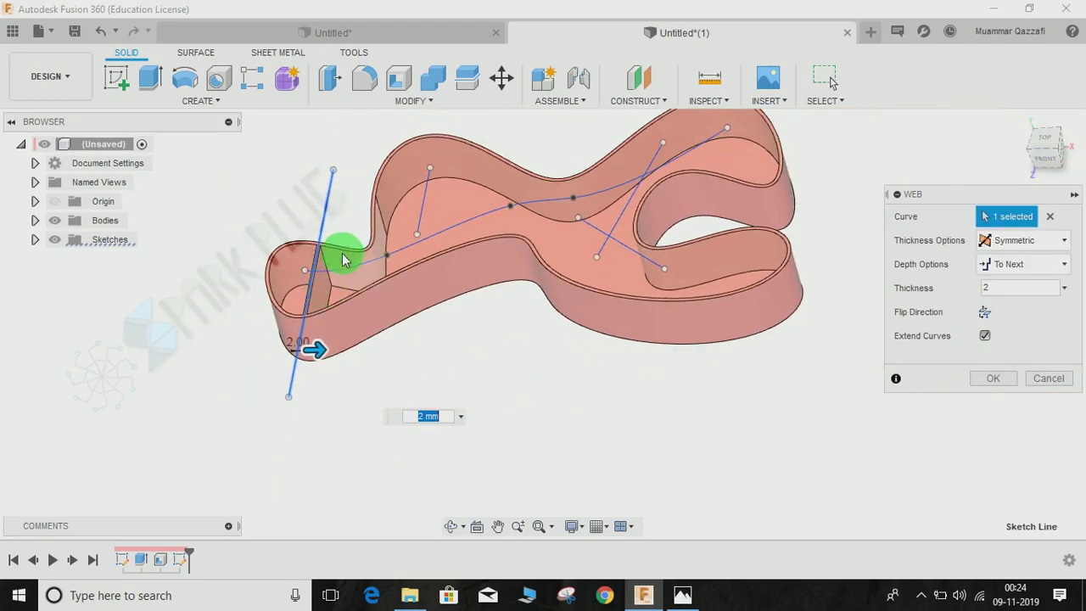
{"action": "middle_click_drag", "start_coordinate": [342, 252], "coordinate": [428, 284], "text": "shift"}
{"action": "scroll", "coordinate": [319, 329], "scroll_direction": "up", "scroll_amount": 5}
{"action": "middle_click_drag", "start_coordinate": [415, 344], "coordinate": [405, 411], "text": "shift"}
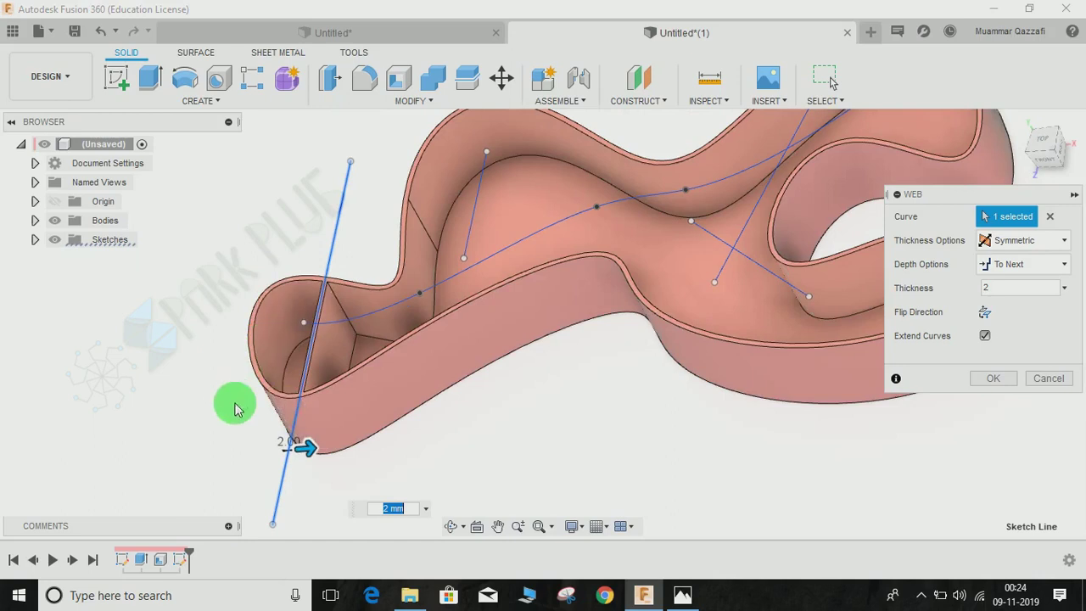
{"action": "mouse_move", "coordinate": [299, 363]}
{"action": "middle_mouse_down", "text": "shift"}
{"action": "mouse_move", "coordinate": [328, 417]}
{"action": "mouse_move", "coordinate": [376, 340]}
{"action": "mouse_move", "coordinate": [374, 314]}
{"action": "middle_mouse_up", "text": "shift"}
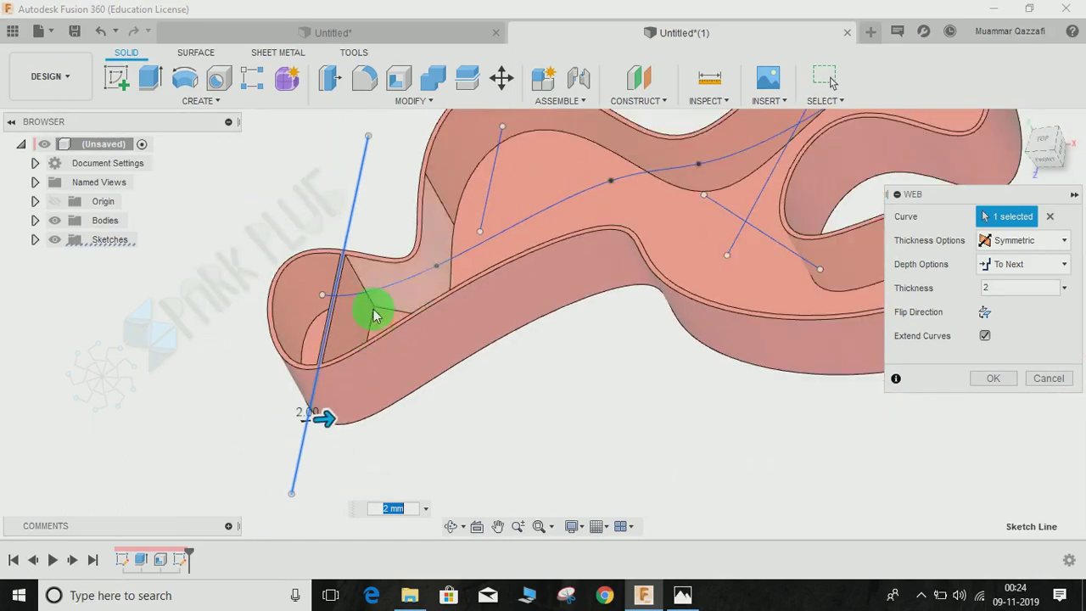
{"action": "scroll", "coordinate": [374, 309], "scroll_direction": "down", "scroll_amount": 1}
{"action": "scroll", "coordinate": [351, 320], "scroll_direction": "up", "scroll_amount": 2}
{"action": "middle_click_drag", "start_coordinate": [390, 388], "coordinate": [341, 396]}
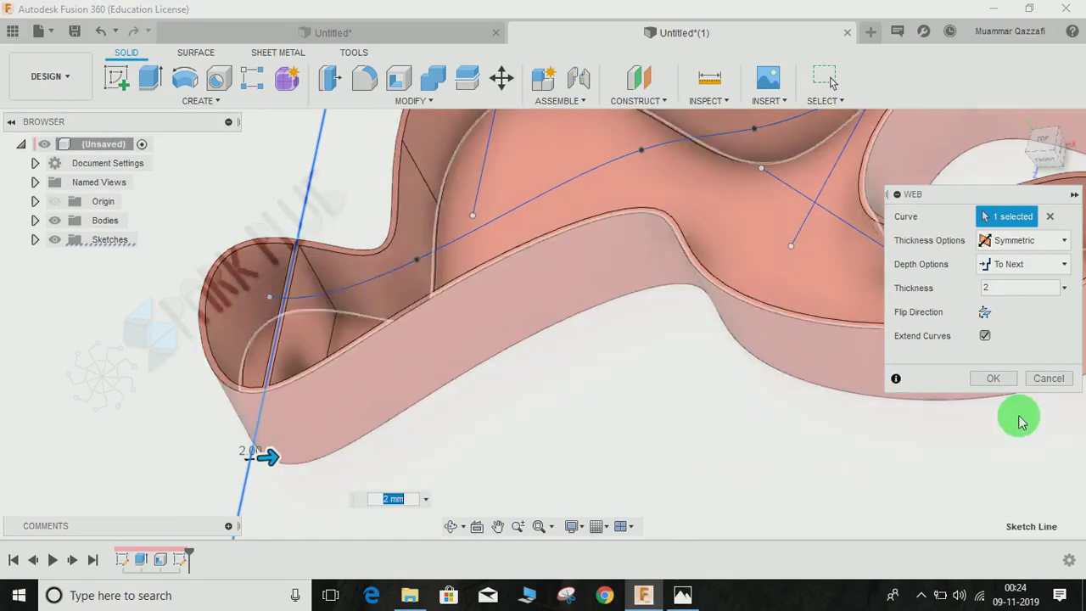
Switch the web's depth option to Depth and try depths of 25, 50 and 15 mm.
{"action": "left_click", "coordinate": [1010, 269]}
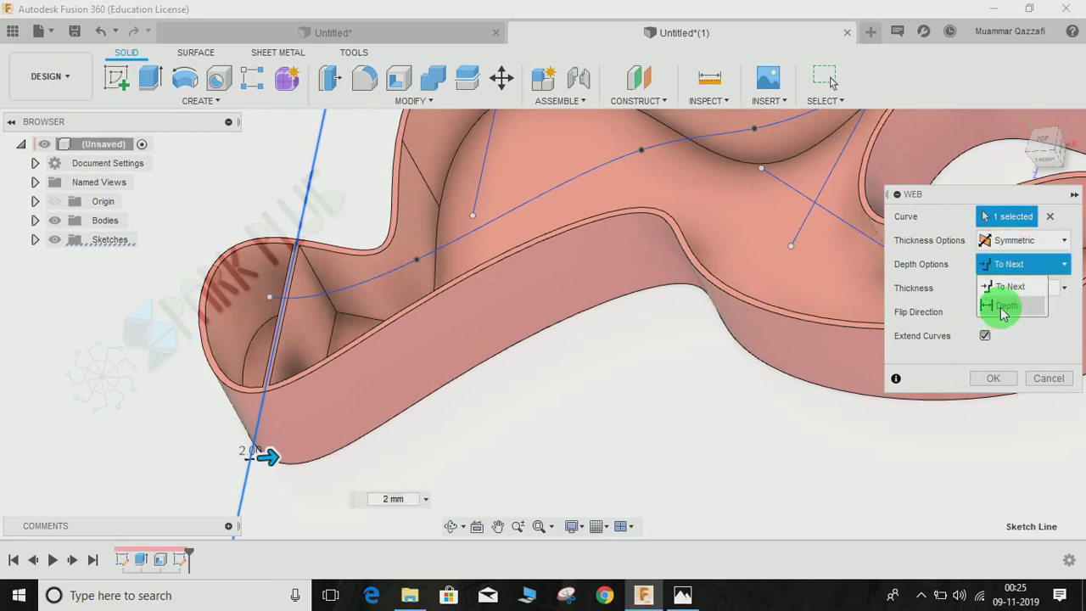
{"action": "left_click", "coordinate": [1004, 307]}
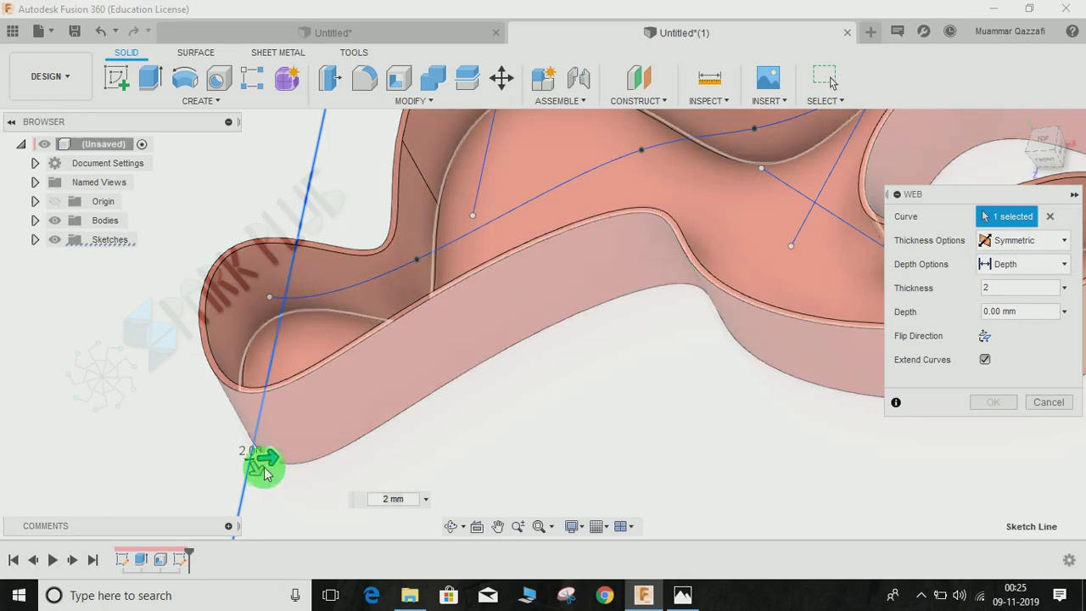
{"action": "middle_click_drag", "start_coordinate": [332, 468], "coordinate": [393, 418]}
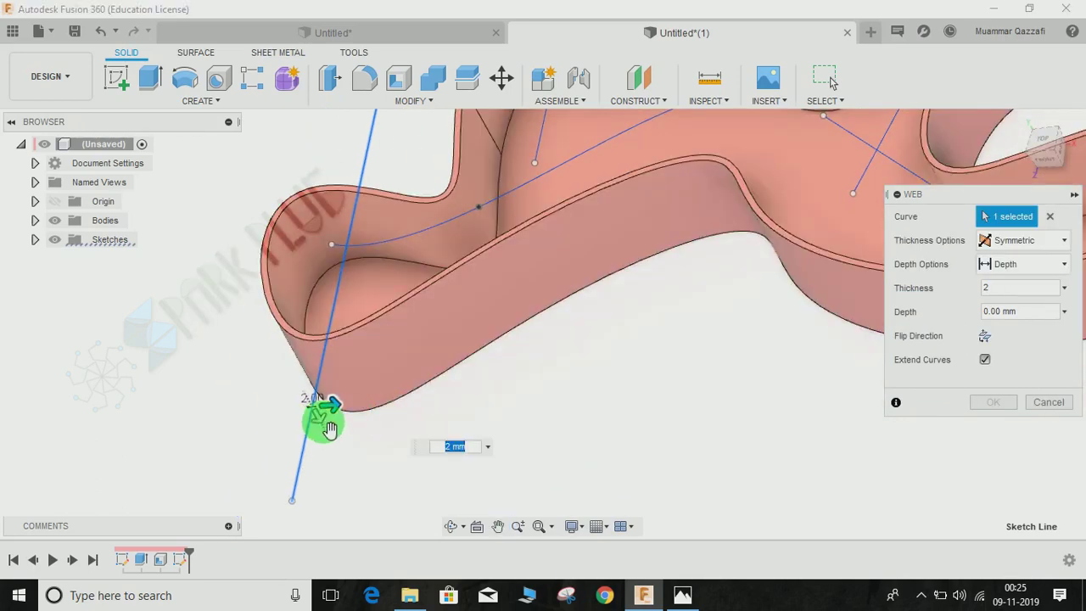
{"action": "mouse_move", "coordinate": [330, 429]}
{"action": "left_mouse_down"}
{"action": "mouse_move", "coordinate": [336, 464]}
{"action": "mouse_move", "coordinate": [321, 449]}
{"action": "mouse_move", "coordinate": [346, 488]}
{"action": "left_mouse_up"}
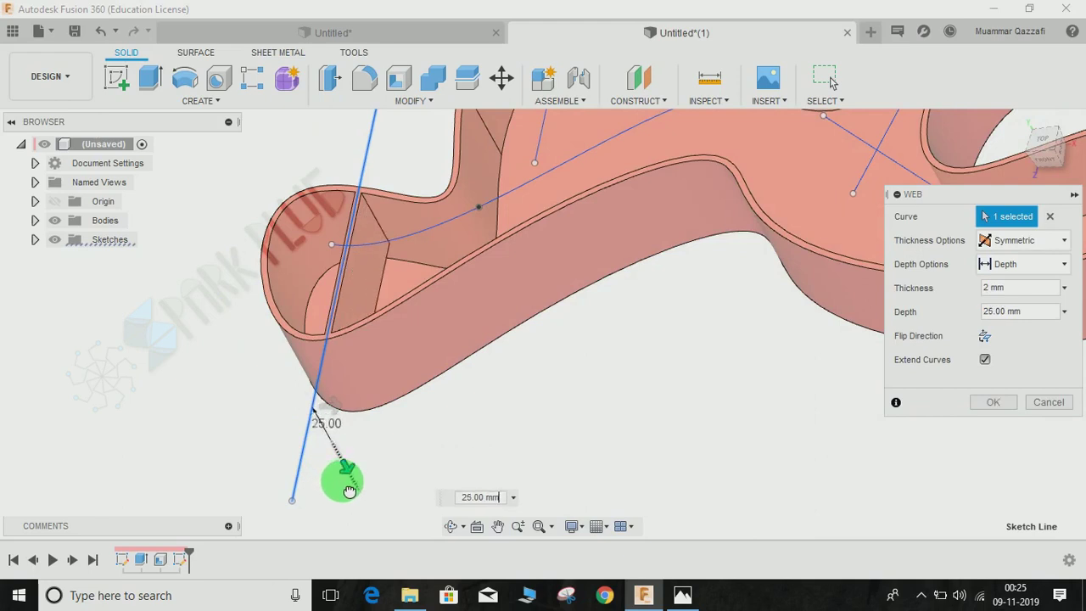
{"action": "mouse_move", "coordinate": [349, 492]}
{"action": "left_mouse_down"}
{"action": "mouse_move", "coordinate": [373, 519]}
{"action": "mouse_move", "coordinate": [328, 455]}
{"action": "mouse_move", "coordinate": [382, 552]}
{"action": "mouse_move", "coordinate": [383, 538]}
{"action": "left_mouse_up"}
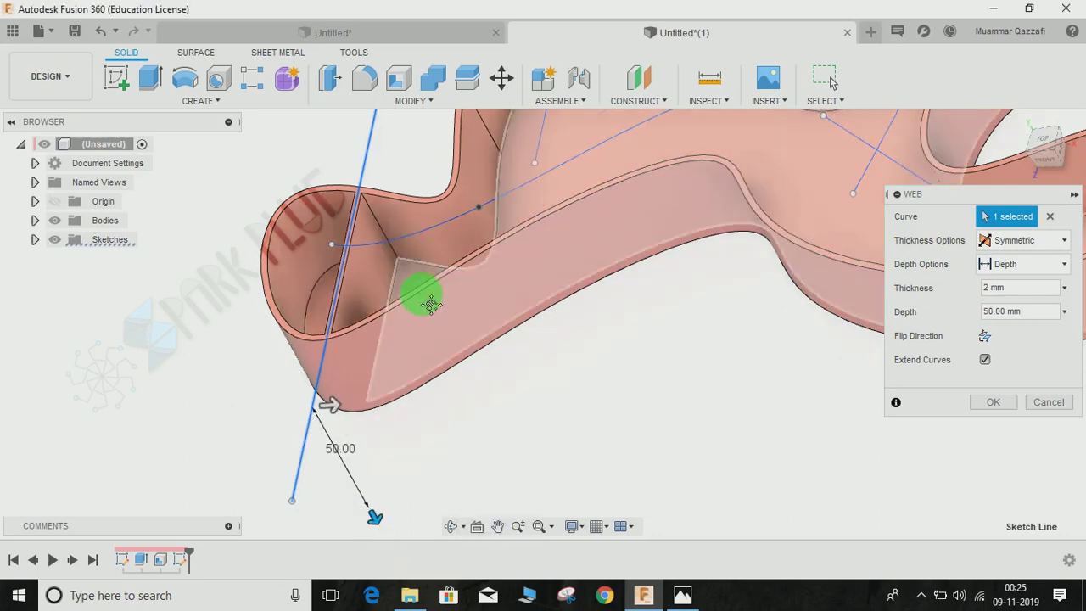
{"action": "middle_click_drag", "start_coordinate": [420, 270], "coordinate": [396, 218]}
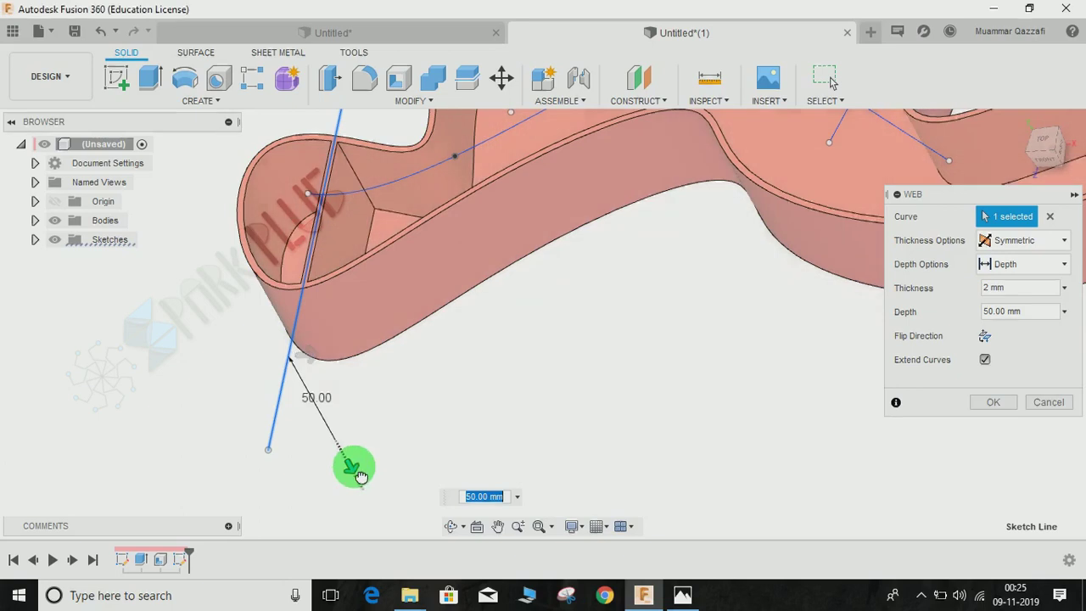
{"action": "mouse_move", "coordinate": [359, 475]}
{"action": "left_mouse_down"}
{"action": "mouse_move", "coordinate": [340, 451]}
{"action": "mouse_move", "coordinate": [363, 493]}
{"action": "mouse_move", "coordinate": [407, 517]}
{"action": "mouse_move", "coordinate": [308, 395]}
{"action": "left_mouse_up"}
Set the web's depth option back to To Next.
{"action": "left_click", "coordinate": [1006, 267]}
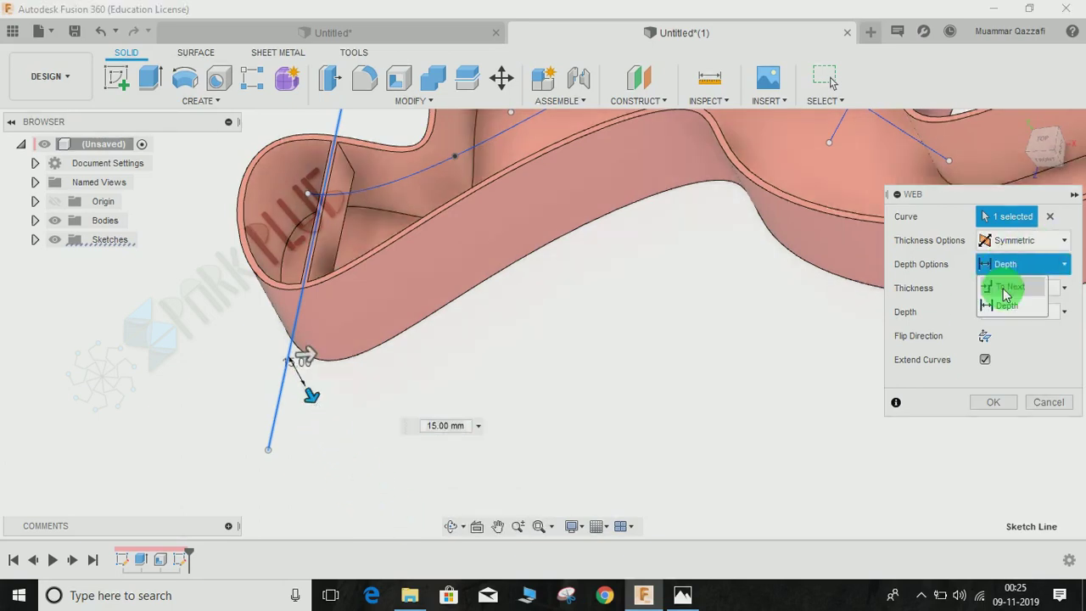
{"action": "left_click", "coordinate": [996, 286]}
{"action": "middle_click_drag", "start_coordinate": [707, 317], "coordinate": [546, 432]}
{"action": "scroll", "coordinate": [568, 424], "scroll_direction": "down", "scroll_amount": 3}
{"action": "scroll", "coordinate": [523, 426], "scroll_direction": "up", "scroll_amount": 3}
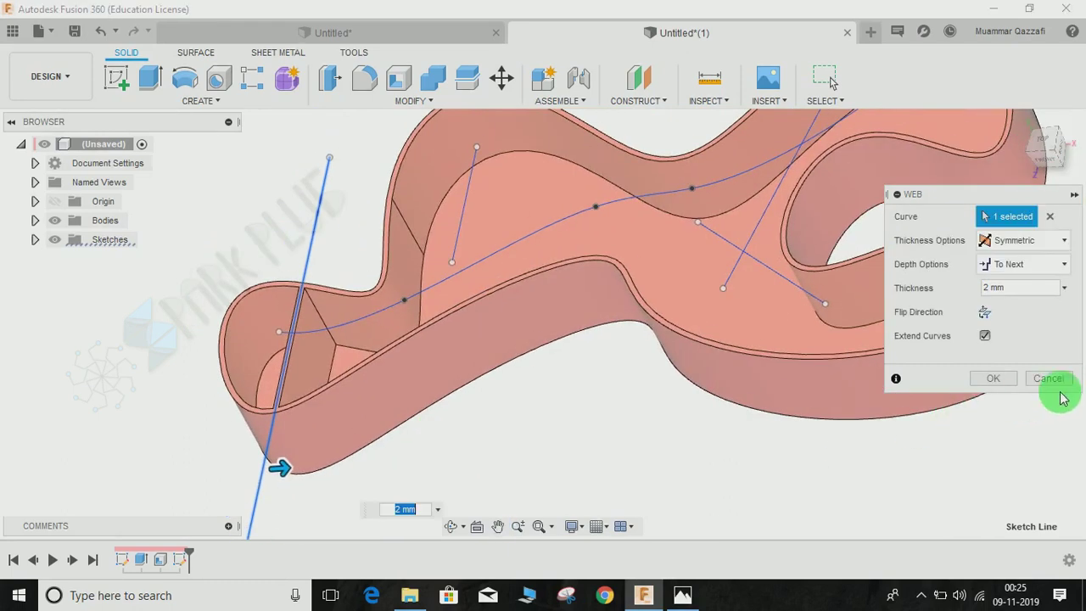
Turn off Extend Curves and add the short line beside the narrow end to the web's curves.
{"action": "left_click", "coordinate": [984, 336]}
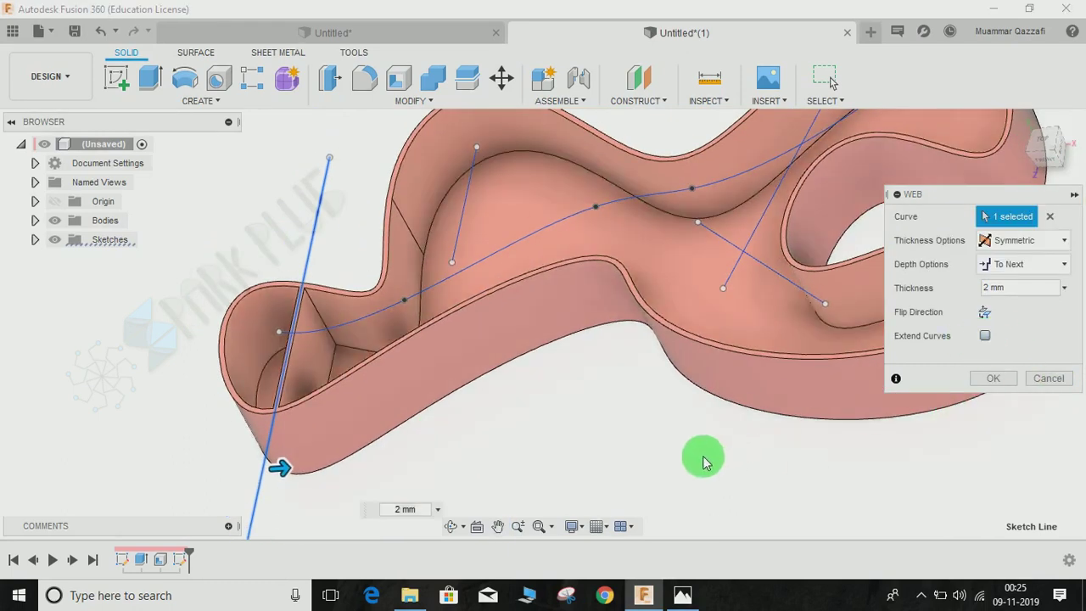
{"action": "left_click", "coordinate": [464, 213]}
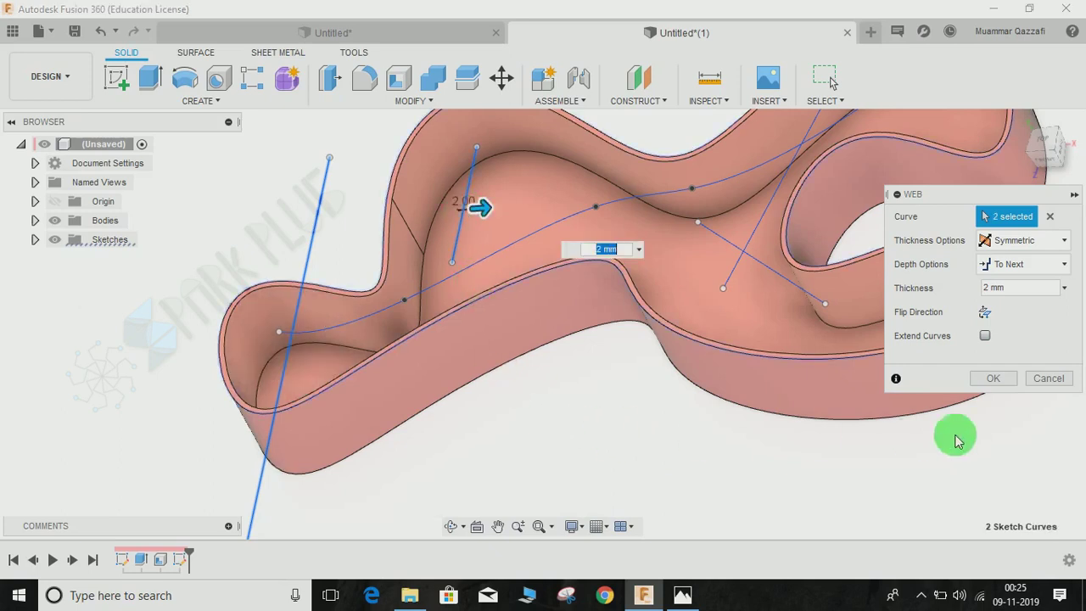
{"action": "middle_click_drag", "start_coordinate": [561, 368], "coordinate": [551, 395]}
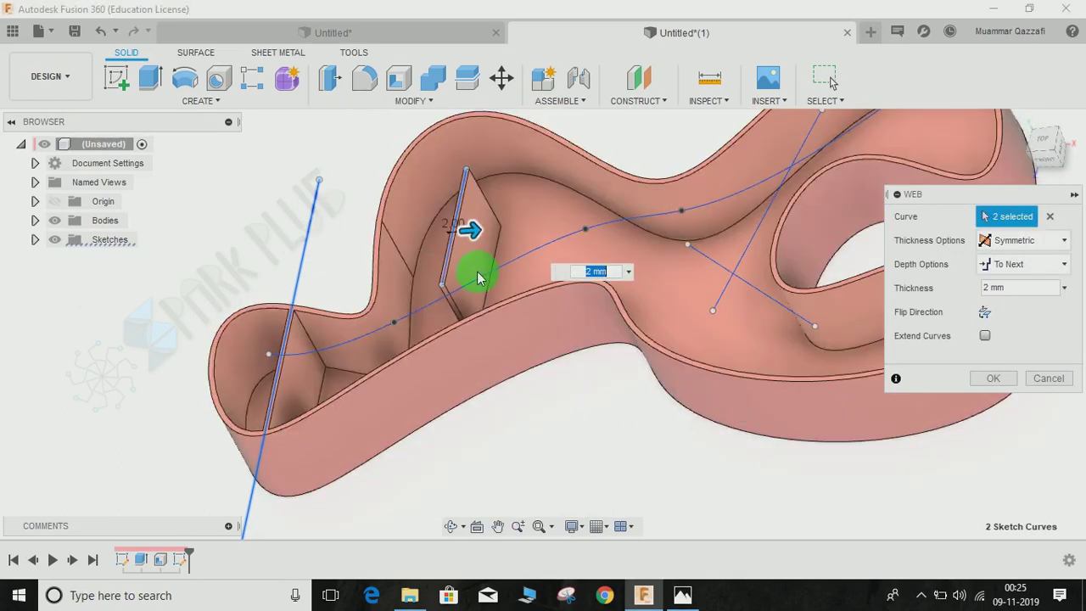
{"action": "scroll", "coordinate": [450, 214], "scroll_direction": "up", "scroll_amount": 2}
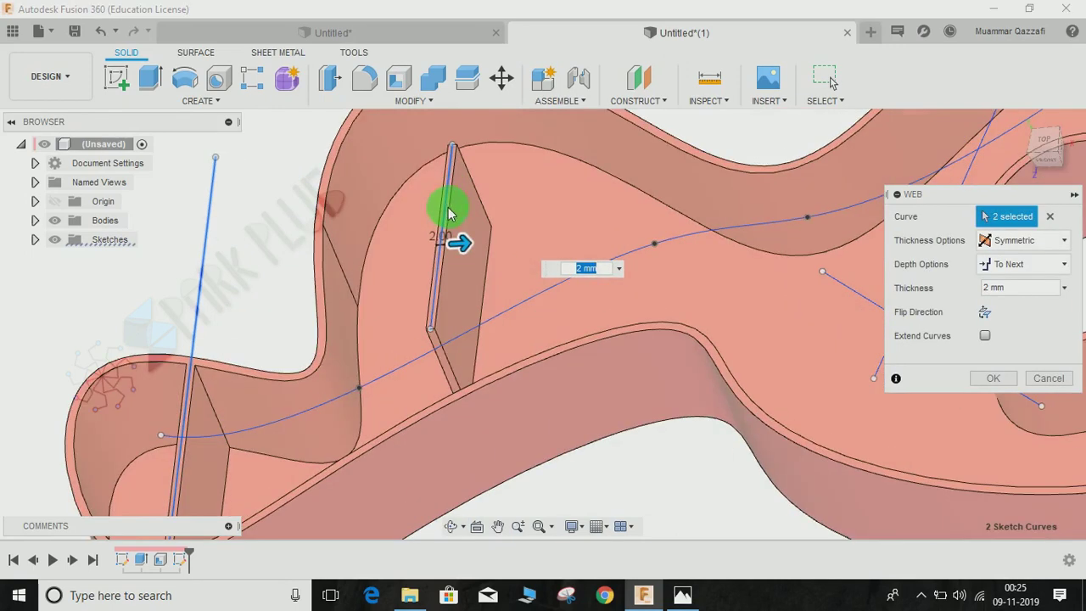
{"action": "scroll", "coordinate": [427, 322], "scroll_direction": "down", "scroll_amount": 3}
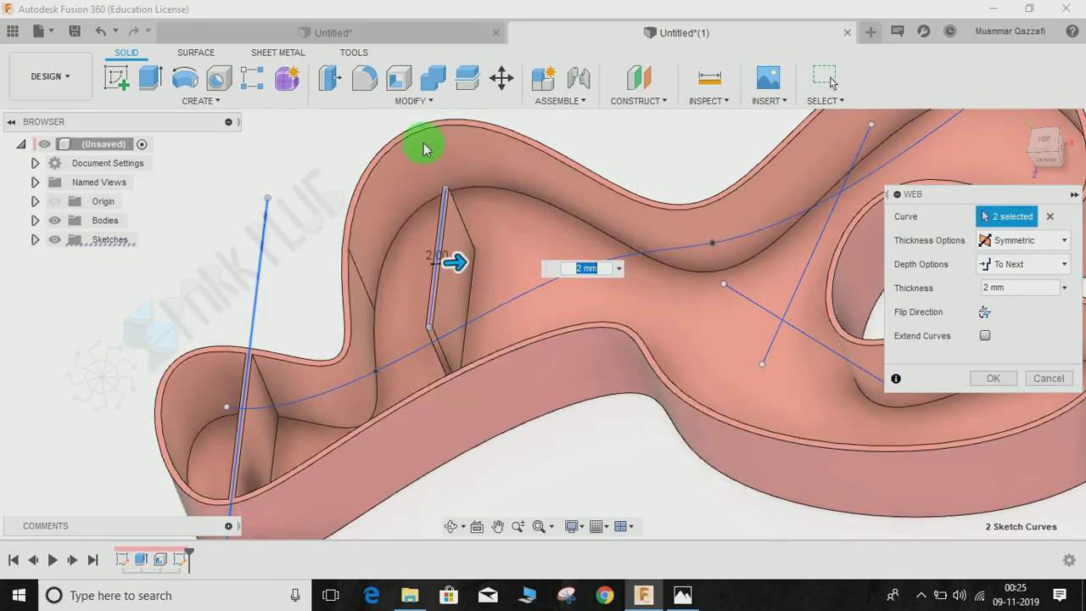
Turn Extend Curves back on so the short line's web extends to the body's walls.
{"action": "left_click", "coordinate": [985, 336]}
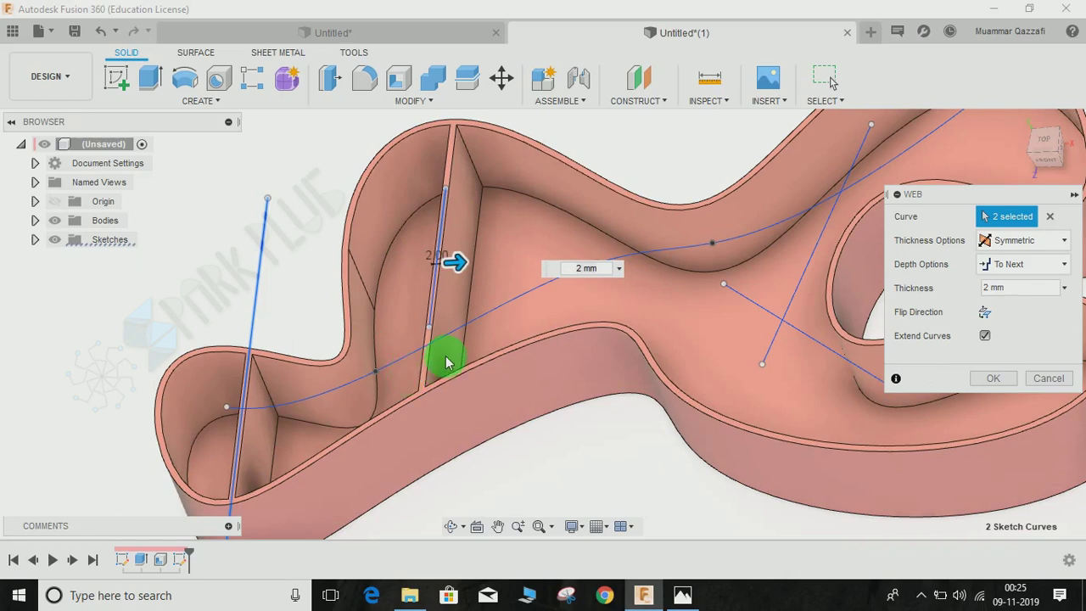
{"action": "middle_click_drag", "start_coordinate": [614, 176], "coordinate": [583, 219]}
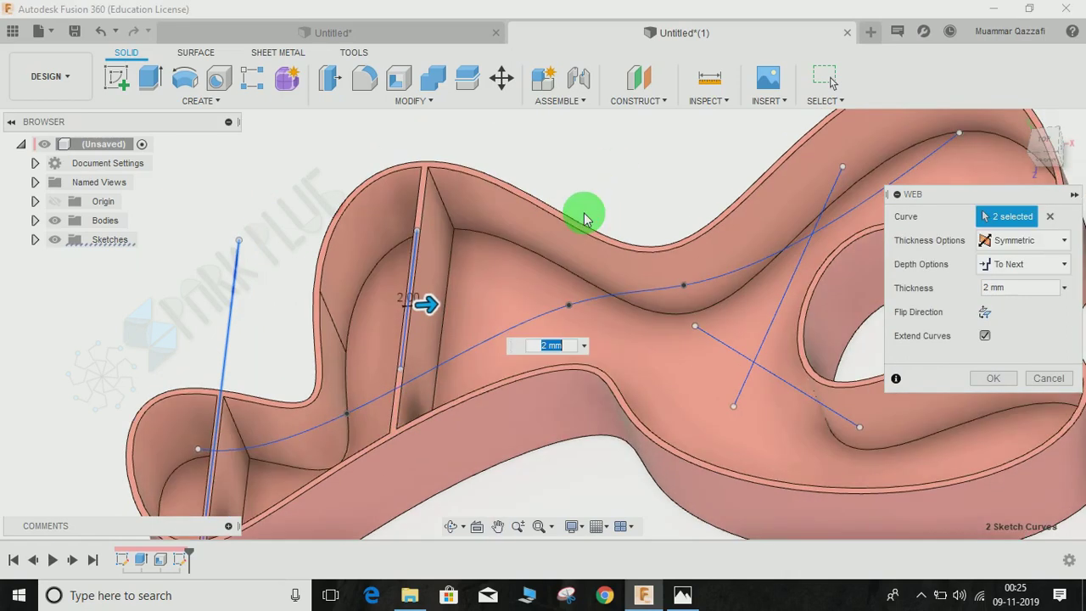
{"action": "middle_click_drag", "start_coordinate": [535, 258], "coordinate": [449, 254]}
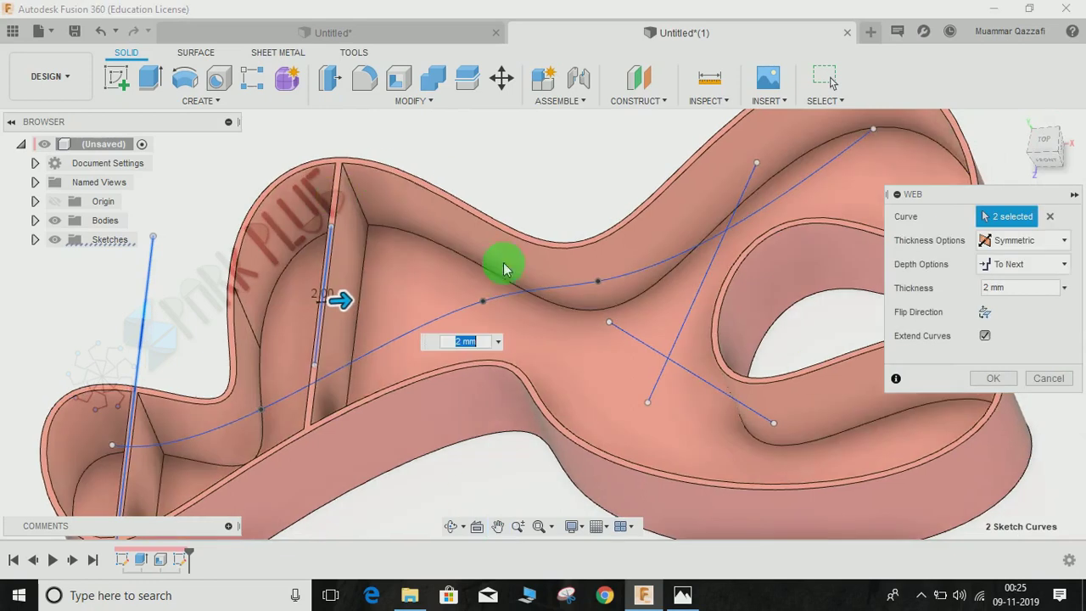
{"action": "middle_click_drag", "start_coordinate": [371, 300], "coordinate": [437, 228]}
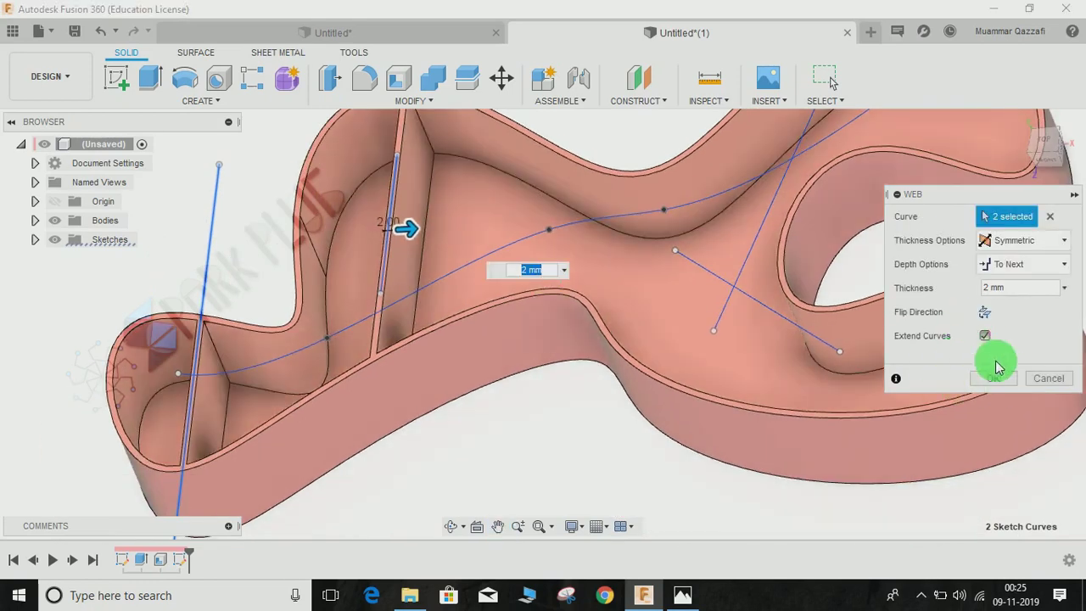
{"action": "left_click", "coordinate": [530, 316]}
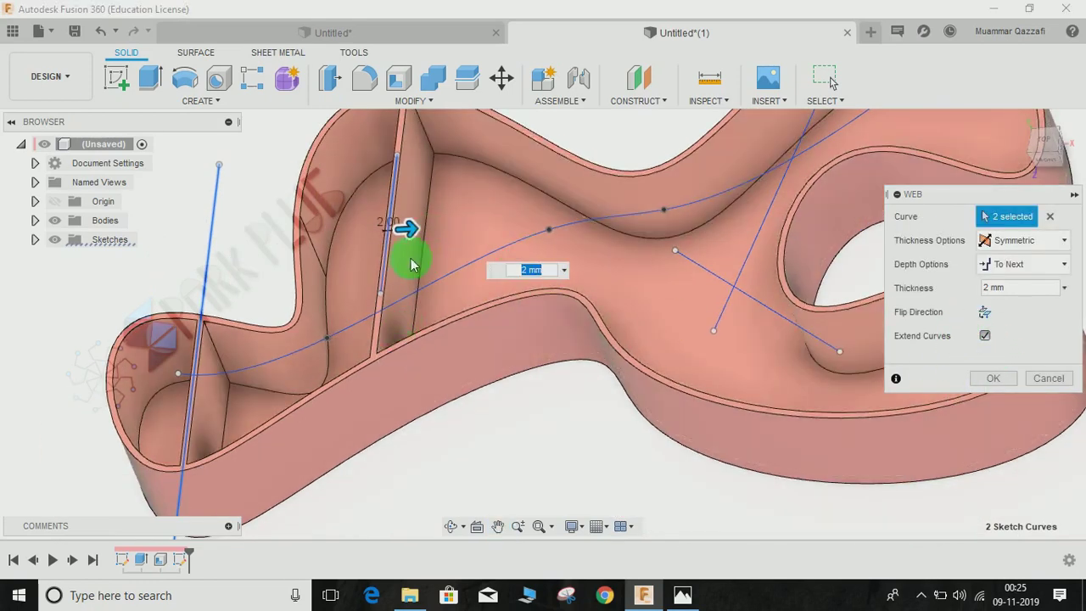
{"action": "middle_click_drag", "start_coordinate": [410, 216], "coordinate": [412, 286]}
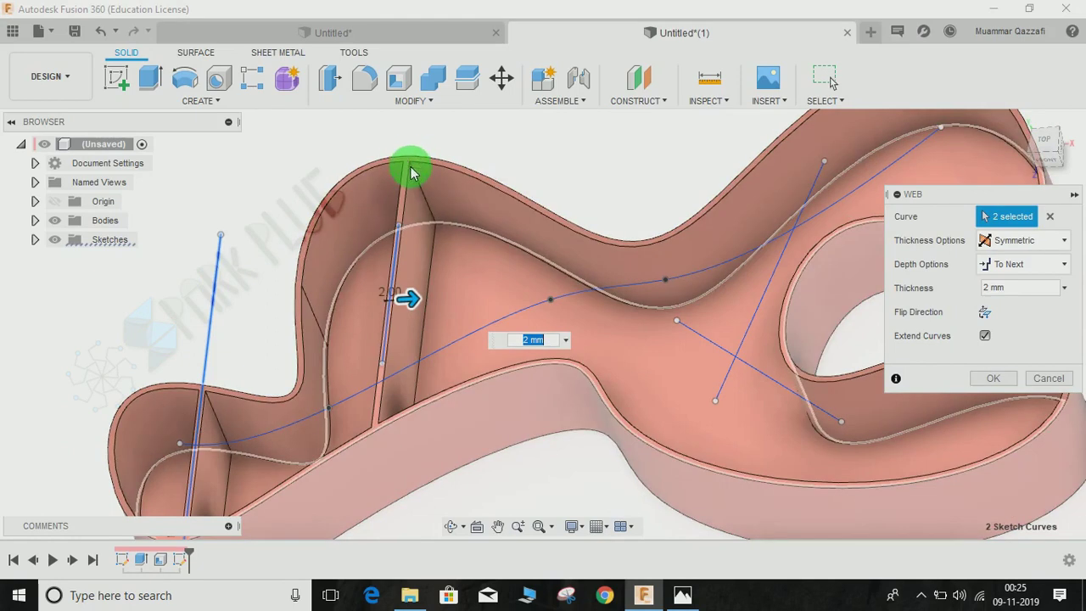
{"action": "middle_click_drag", "start_coordinate": [386, 442], "coordinate": [387, 437]}
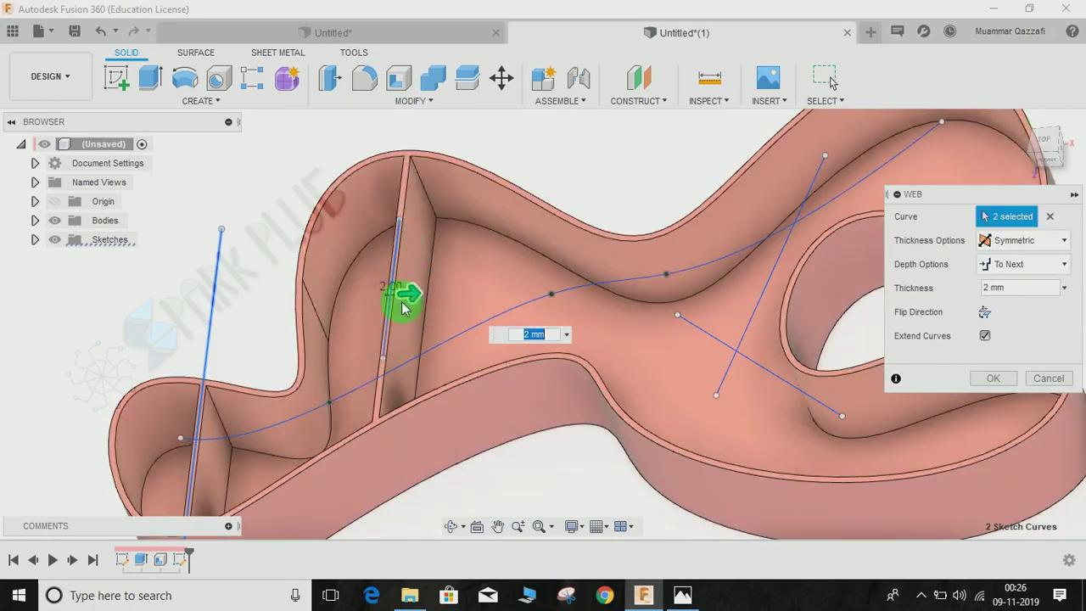
Add the two crossing lines near the U-shaped recess to the web's curves.
{"action": "middle_click_drag", "start_coordinate": [498, 274], "coordinate": [454, 293]}
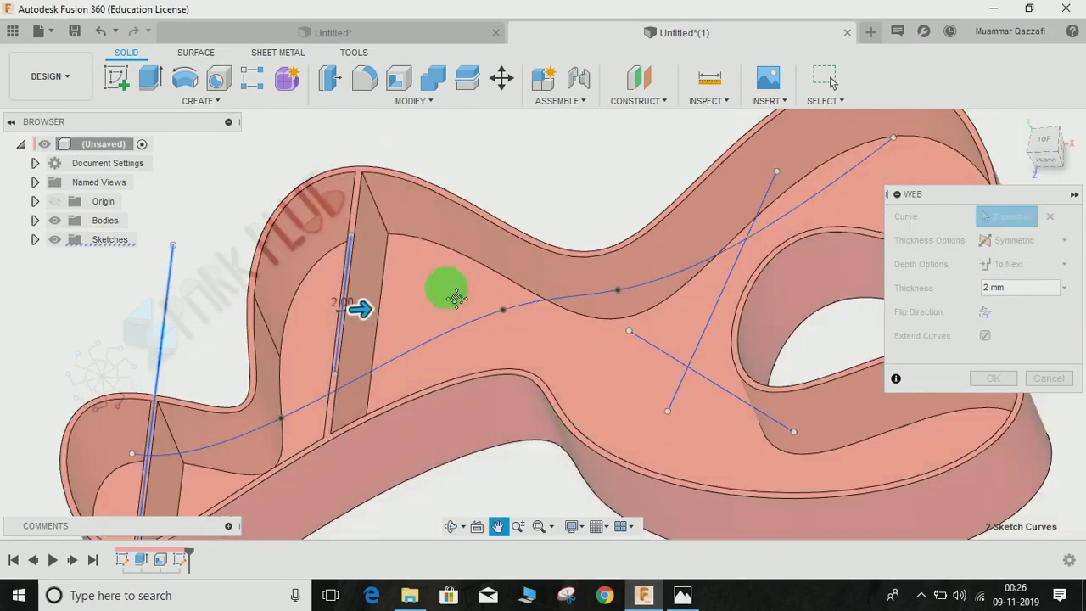
{"action": "middle_click_drag", "start_coordinate": [528, 344], "coordinate": [449, 332]}
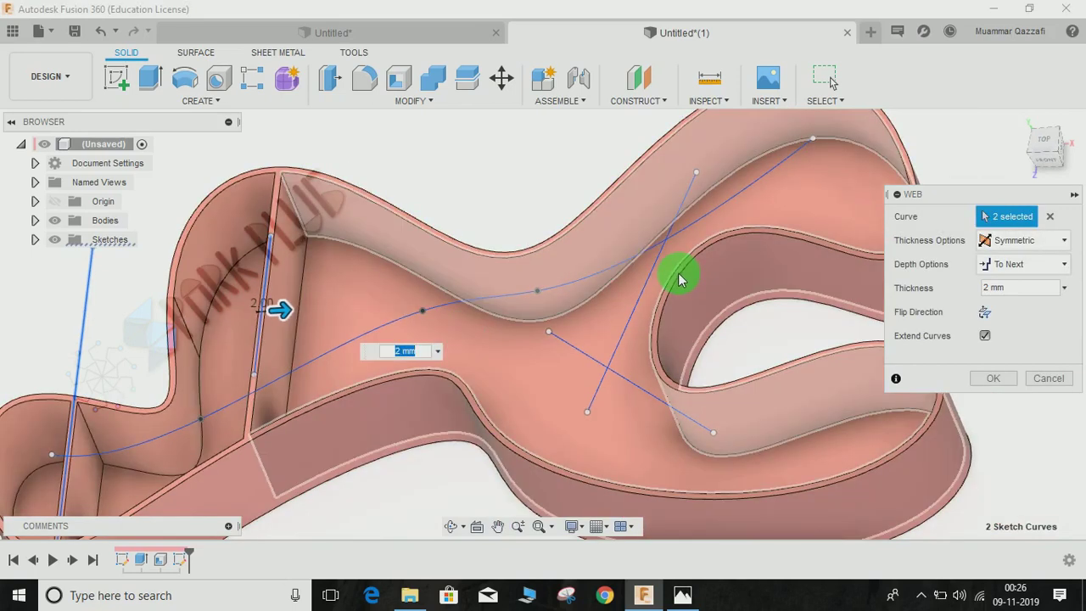
{"action": "left_click", "coordinate": [632, 325]}
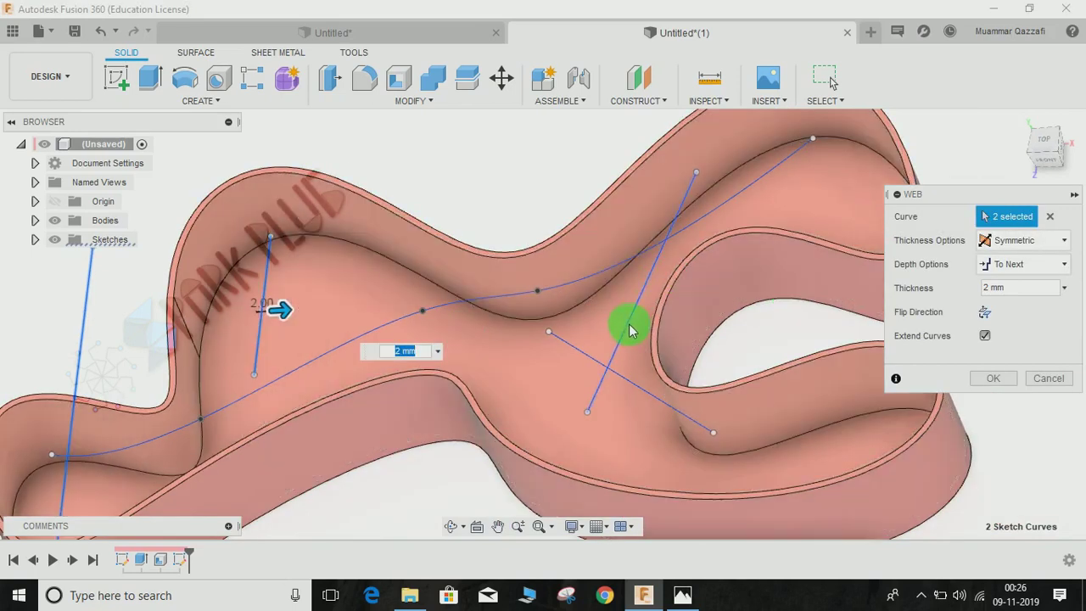
{"action": "left_click", "coordinate": [837, 376]}
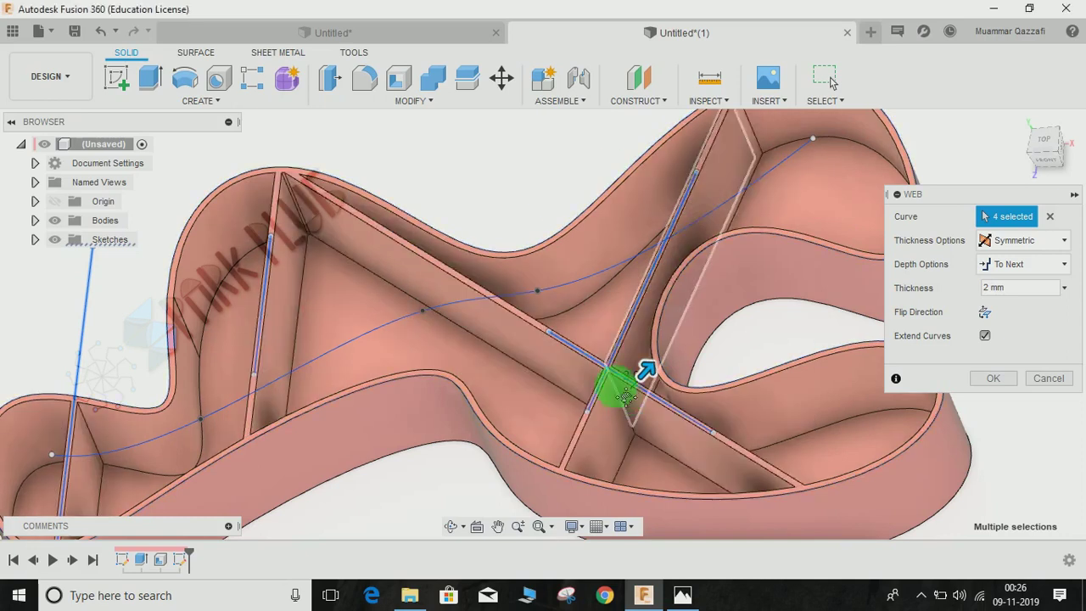
{"action": "middle_click_drag", "start_coordinate": [619, 383], "coordinate": [598, 357]}
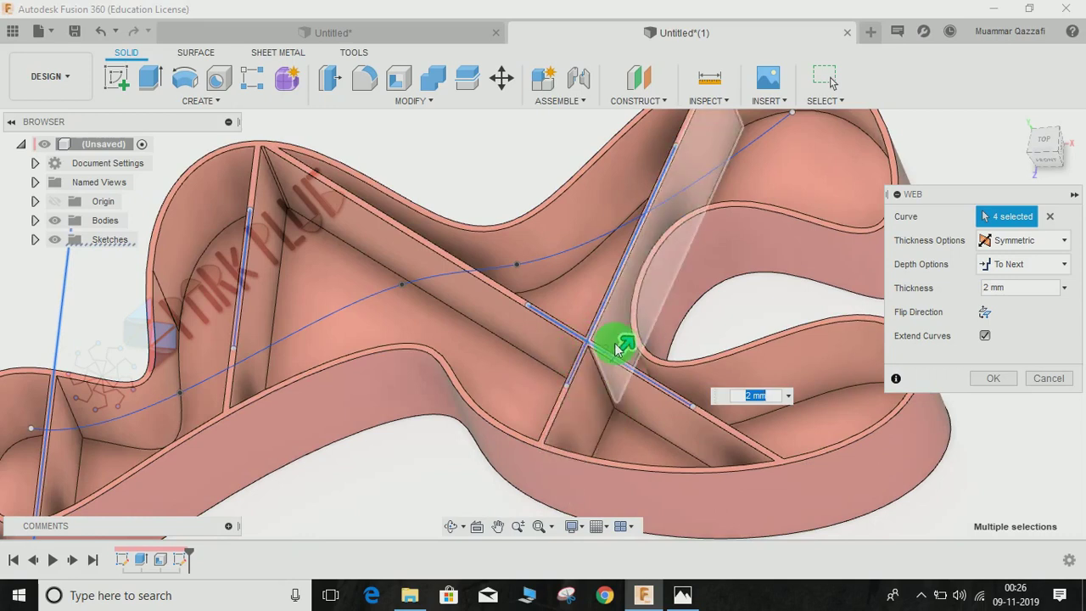
Add the spline through the body's middle to the curves and create the 2 mm symmetric web.
{"action": "left_click", "coordinate": [494, 271]}
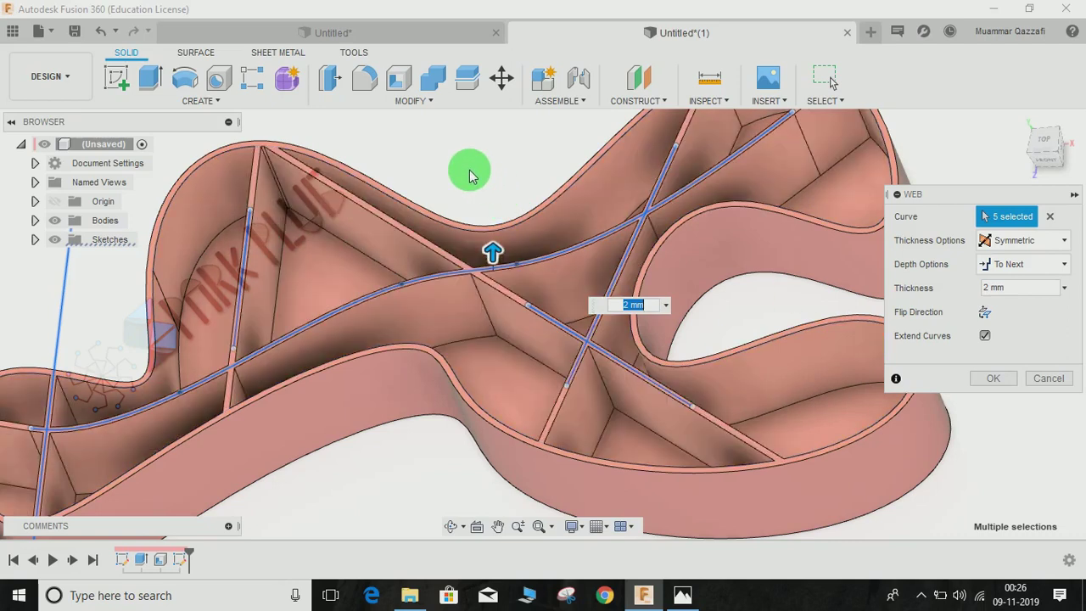
{"action": "scroll", "coordinate": [473, 269], "scroll_direction": "down", "scroll_amount": 3}
{"action": "scroll", "coordinate": [699, 181], "scroll_direction": "up", "scroll_amount": 3}
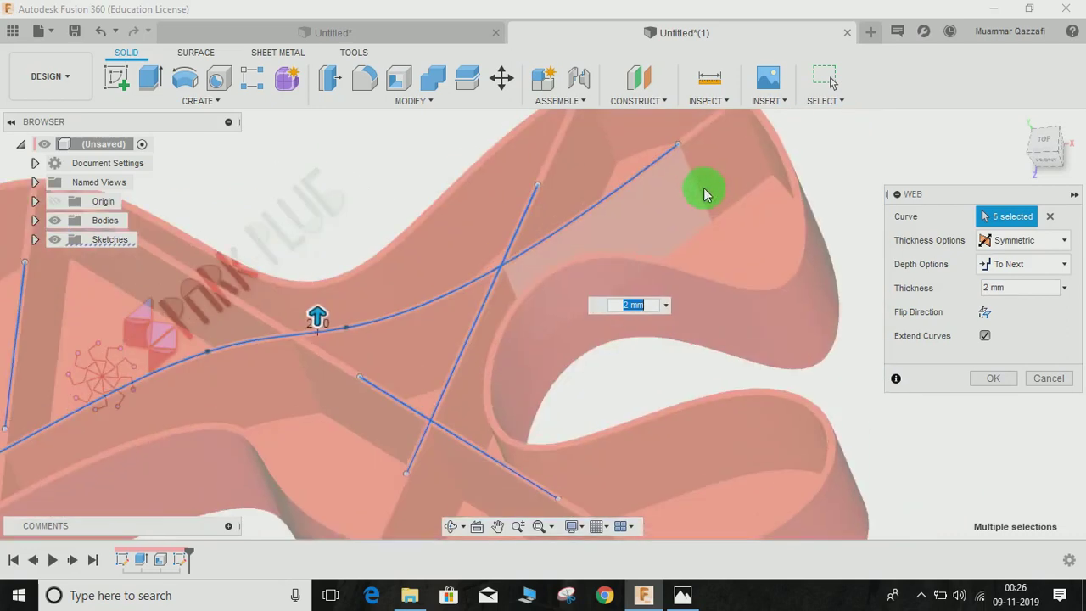
{"action": "middle_click_drag", "start_coordinate": [363, 330], "coordinate": [783, 244]}
{"action": "scroll", "coordinate": [206, 449], "scroll_direction": "down", "scroll_amount": 2}
{"action": "scroll", "coordinate": [206, 451], "scroll_direction": "up", "scroll_amount": 5}
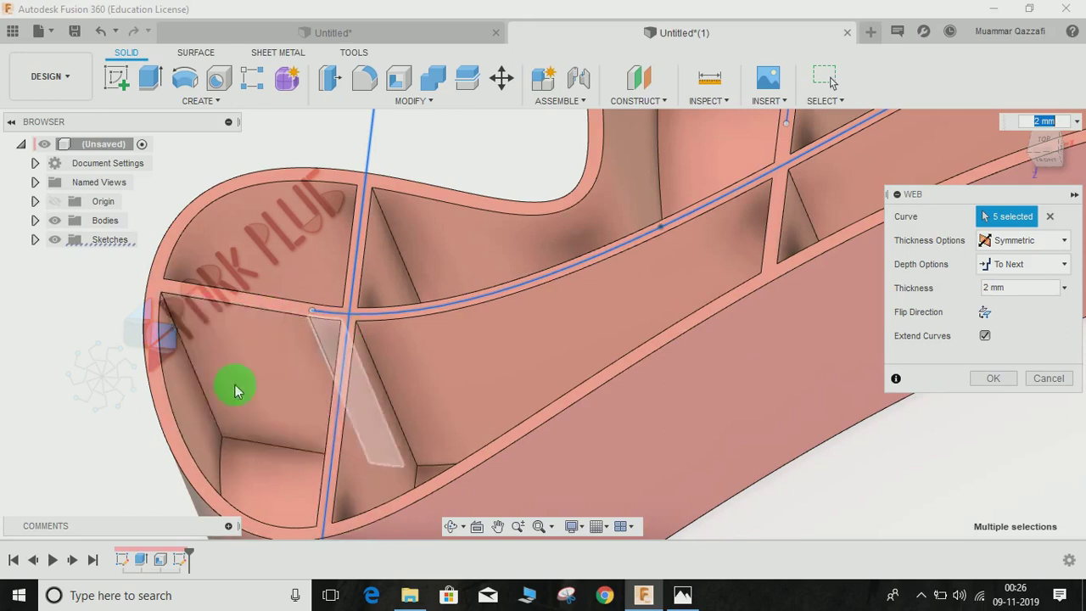
{"action": "scroll", "coordinate": [320, 384], "scroll_direction": "down", "scroll_amount": 4}
{"action": "middle_click_drag", "start_coordinate": [584, 403], "coordinate": [464, 414]}
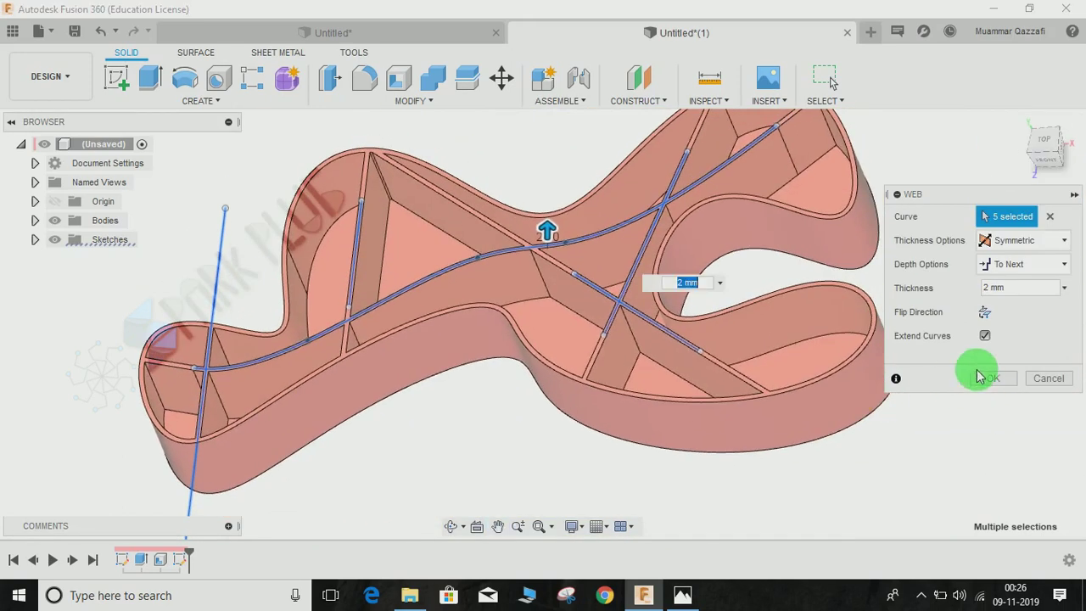
{"action": "left_click", "coordinate": [995, 379]}
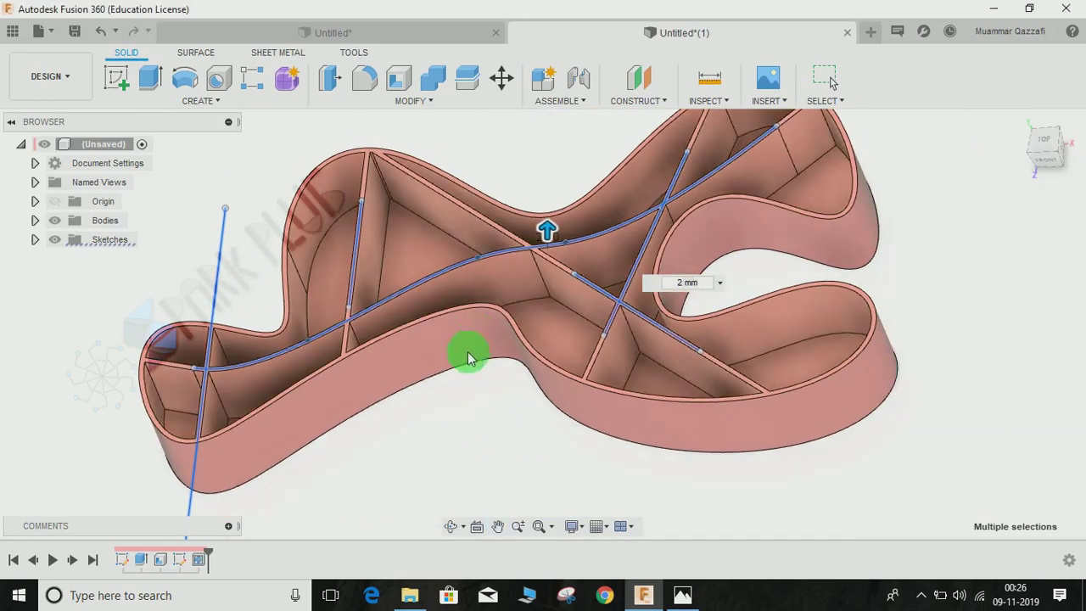